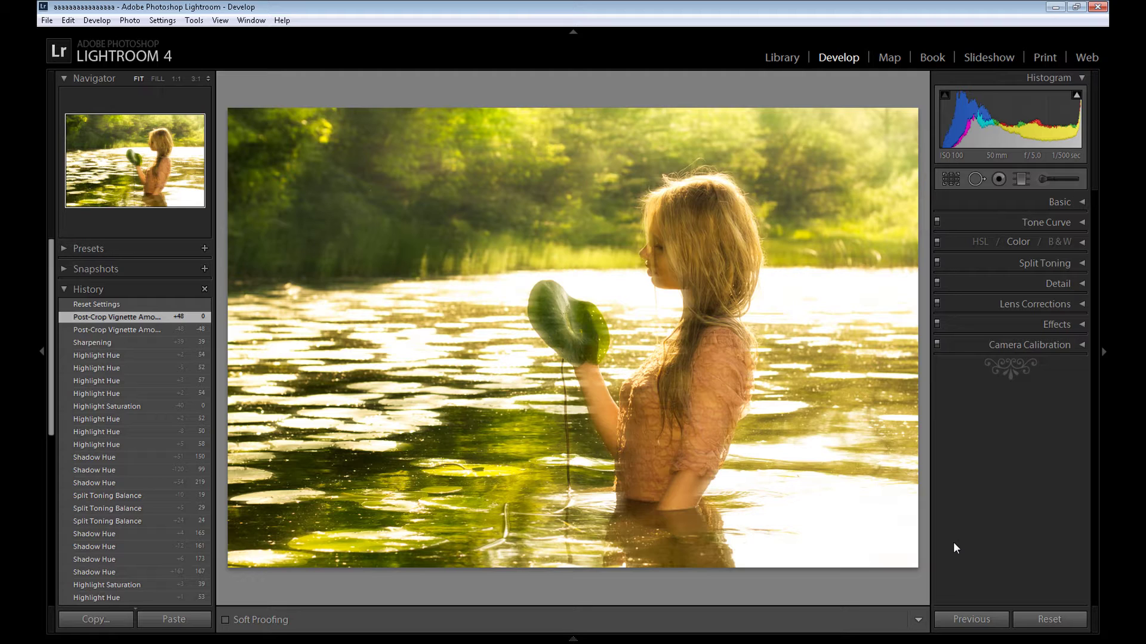
Switch from Lightroom to Photoshop CS6, where the original unedited lily-pond photo is open
key(alt+Tab)
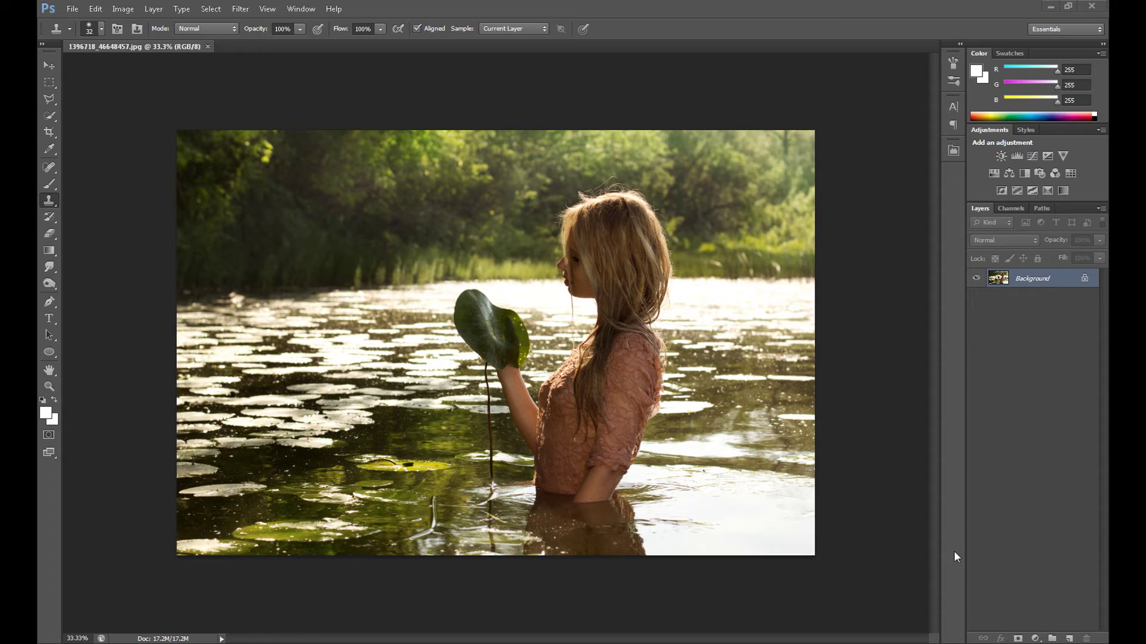
Duplicate the Background layer to make a Background copy
click(1033, 282)
right_click(1033, 281)
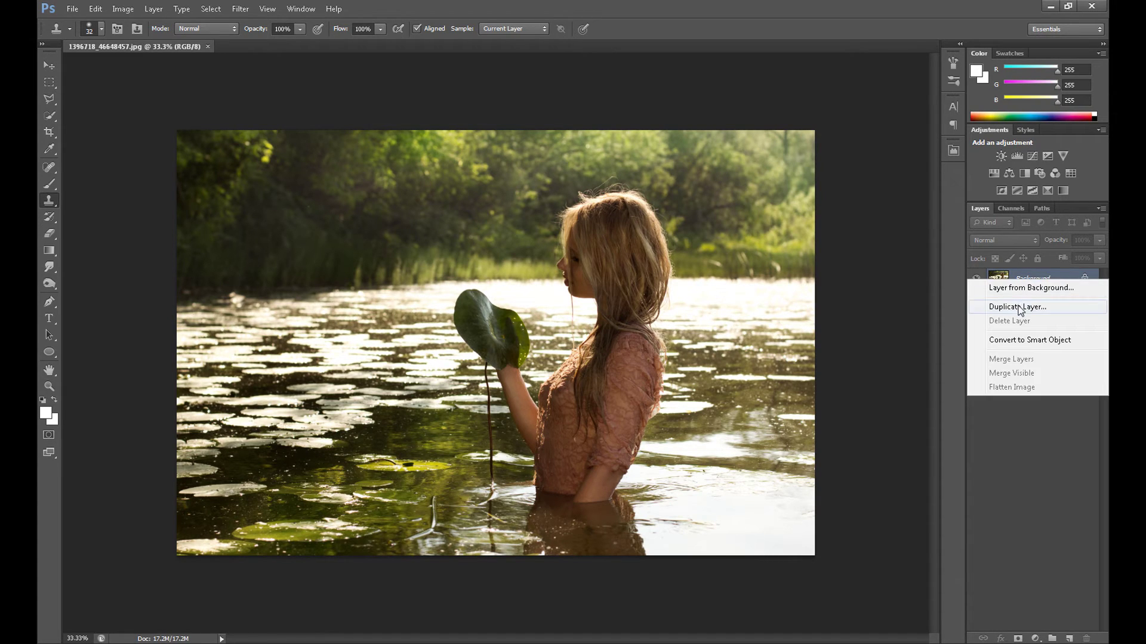
click(1021, 307)
click(682, 205)
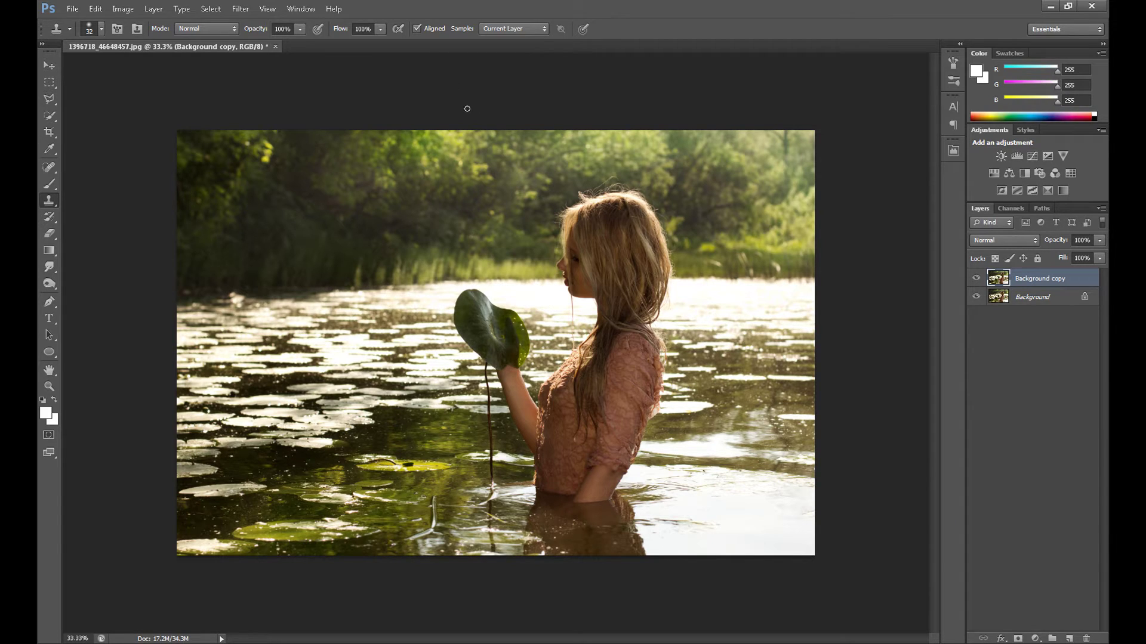
Give the copy a Motion Blur with distance 100 and angle 0
click(240, 9)
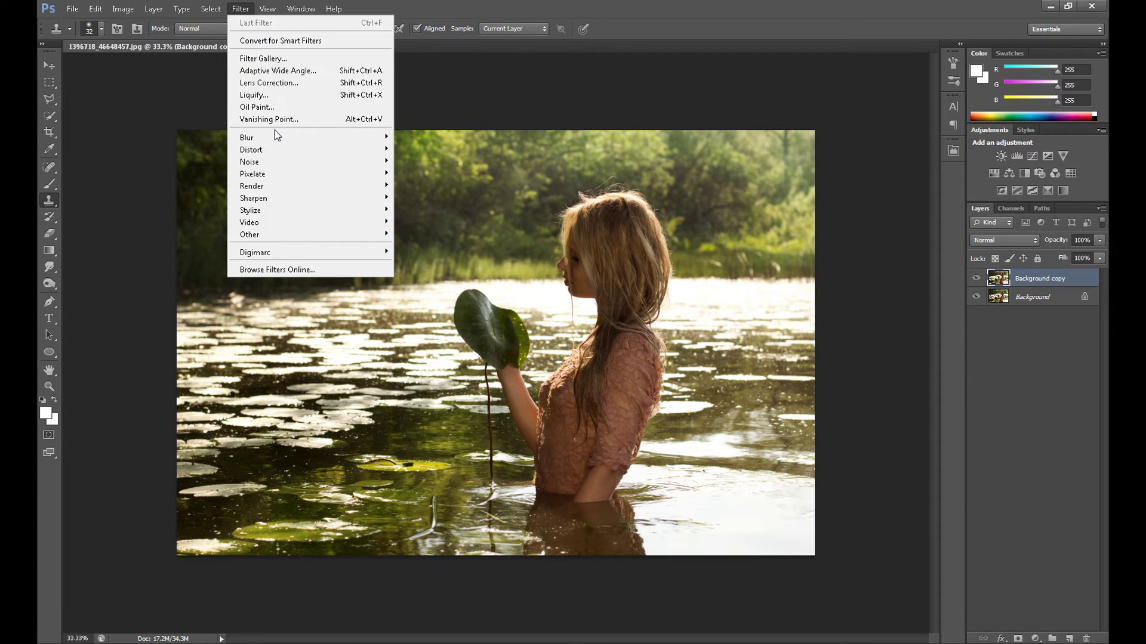
mouse_move(366, 142)
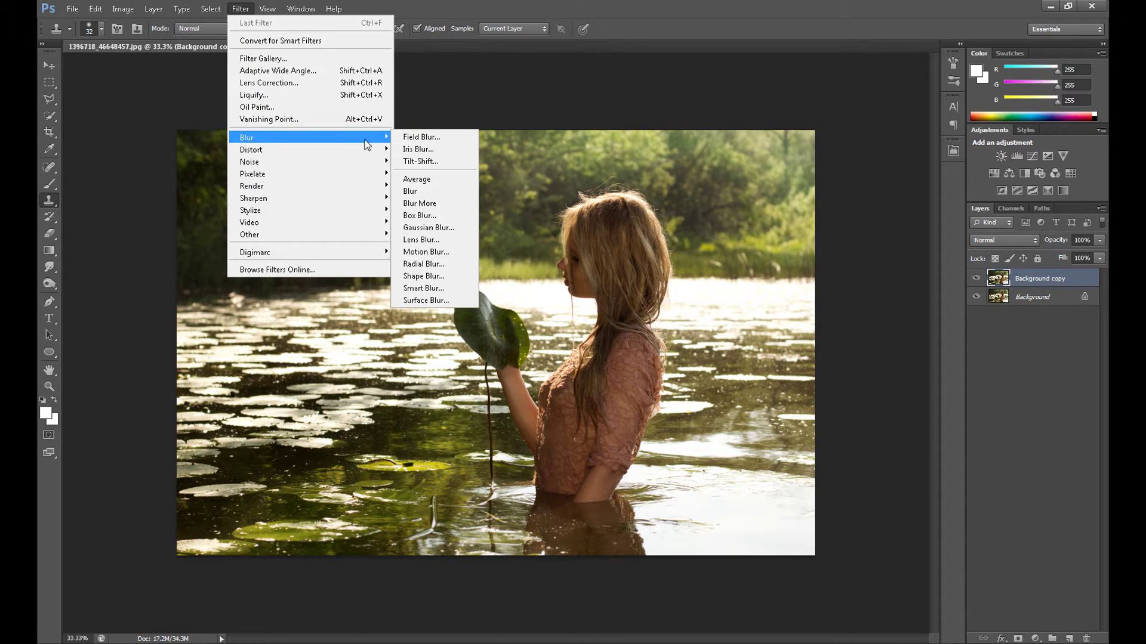
click(453, 252)
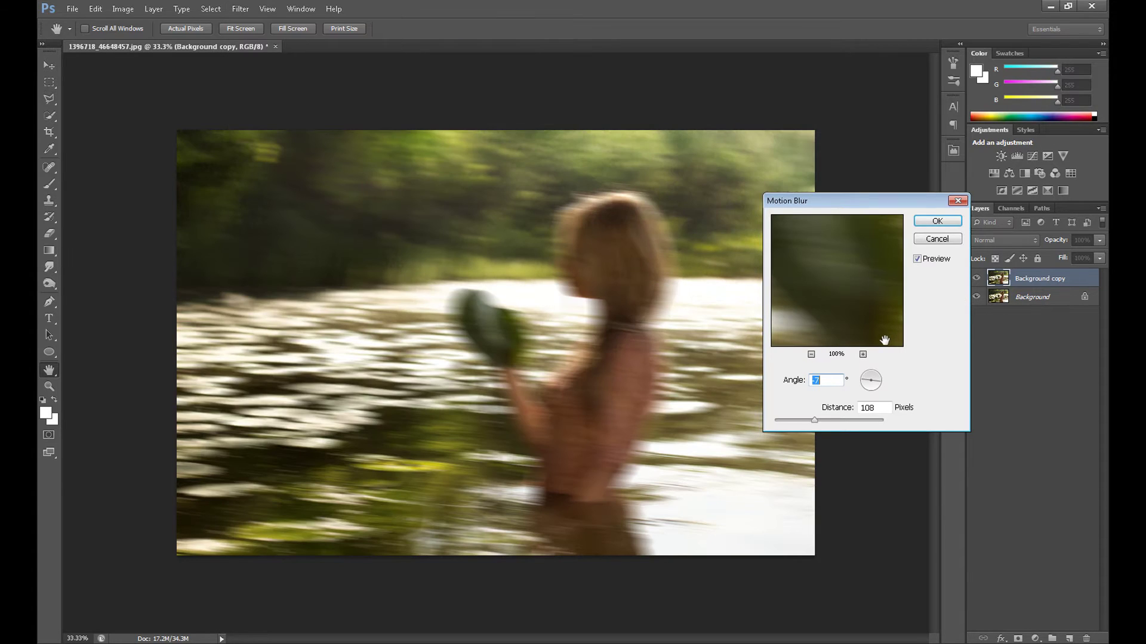
double_click(863, 407)
text(100)
double_click(827, 380)
text(0)
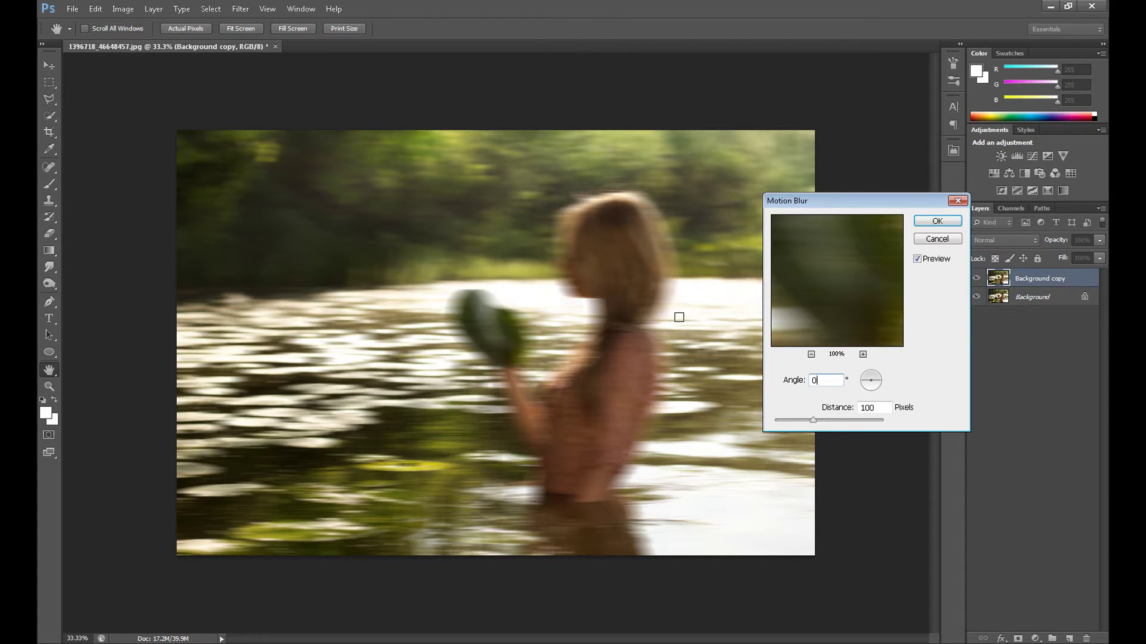
Apply the blur, then blend the copy in Screen mode at 80% opacity
click(937, 221)
key(s)
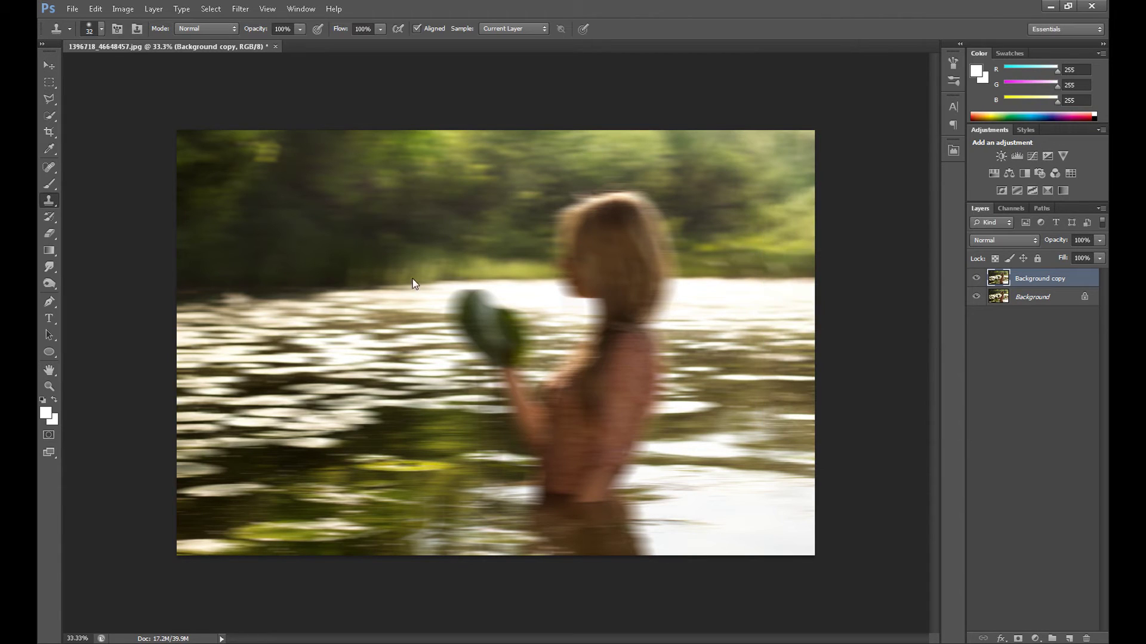
click(988, 240)
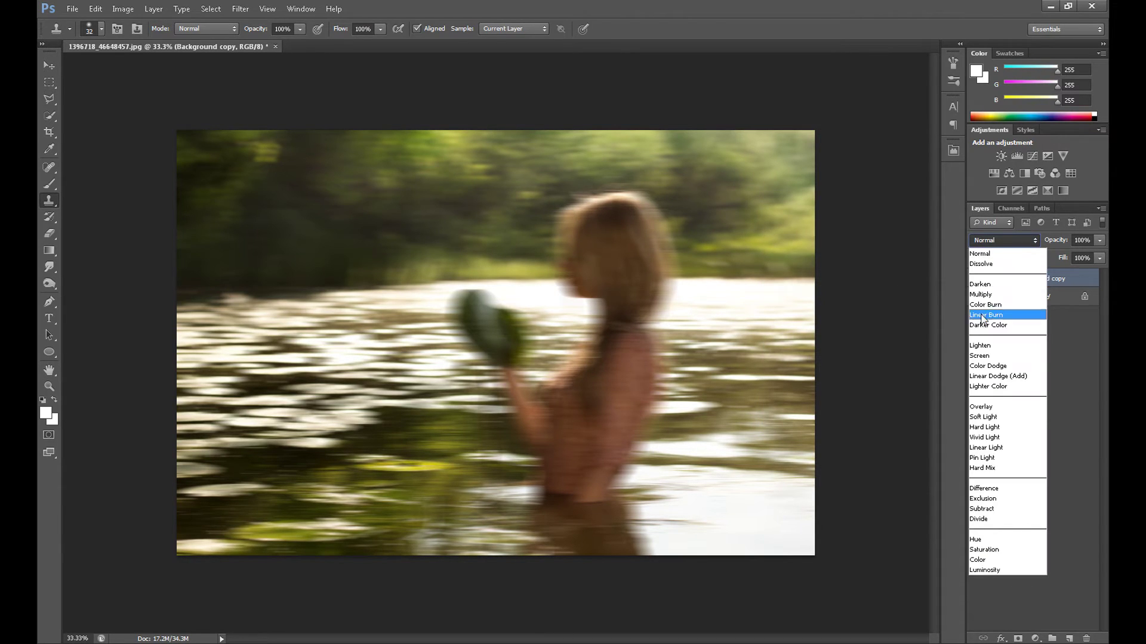
click(983, 356)
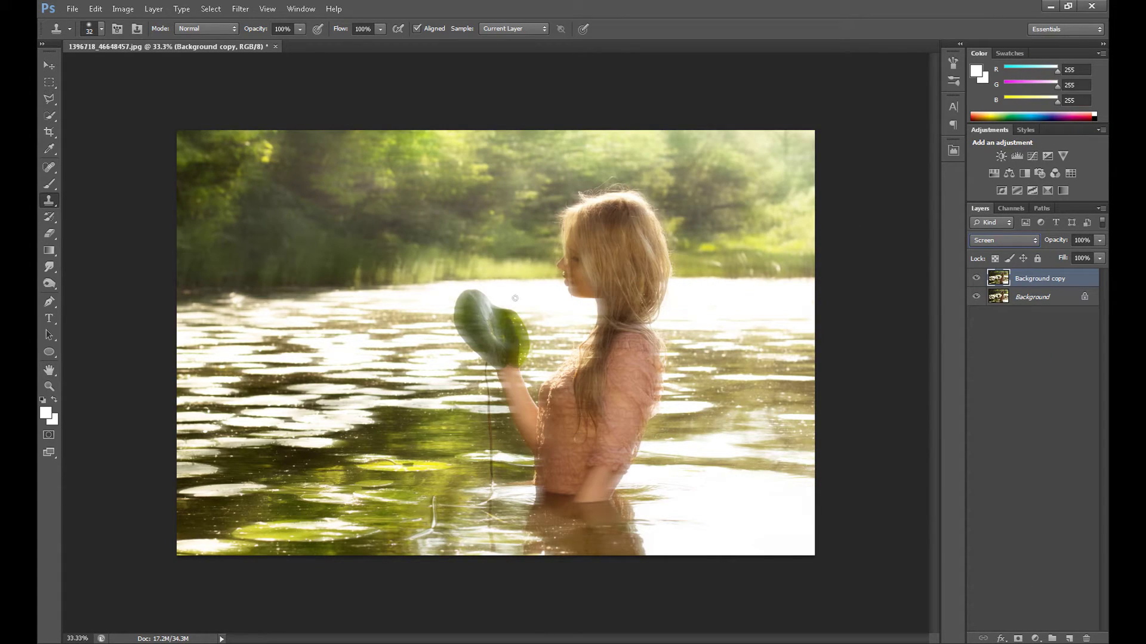
click(1063, 242)
text(80)
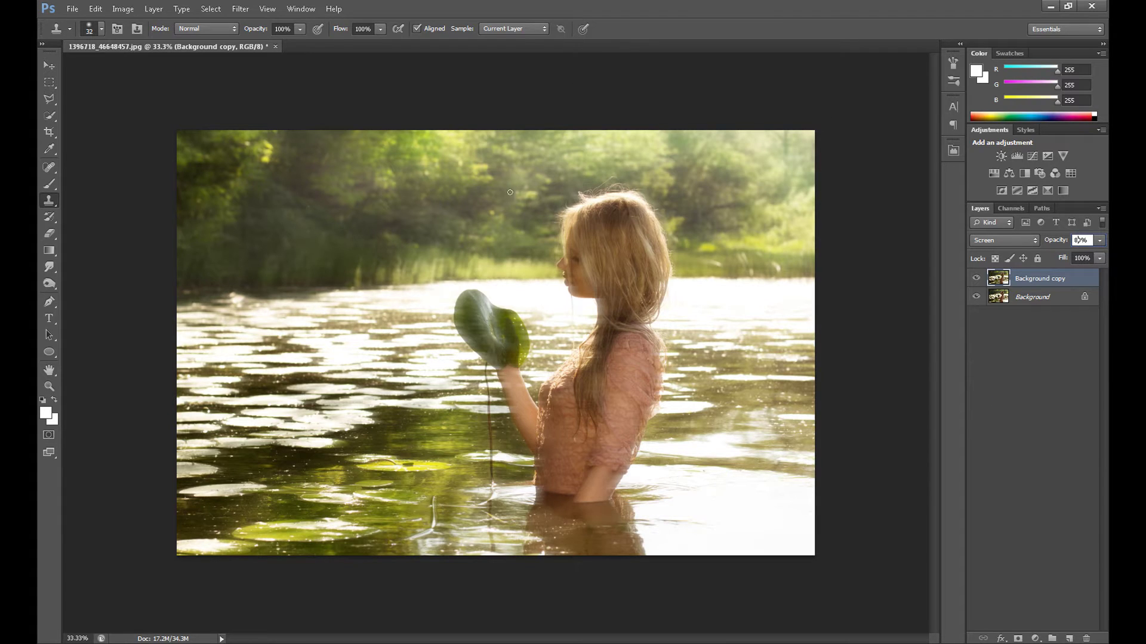
click(50, 67)
Save as JPEG named effect.jpg at maximum quality, overwriting the existing file
click(71, 9)
click(94, 158)
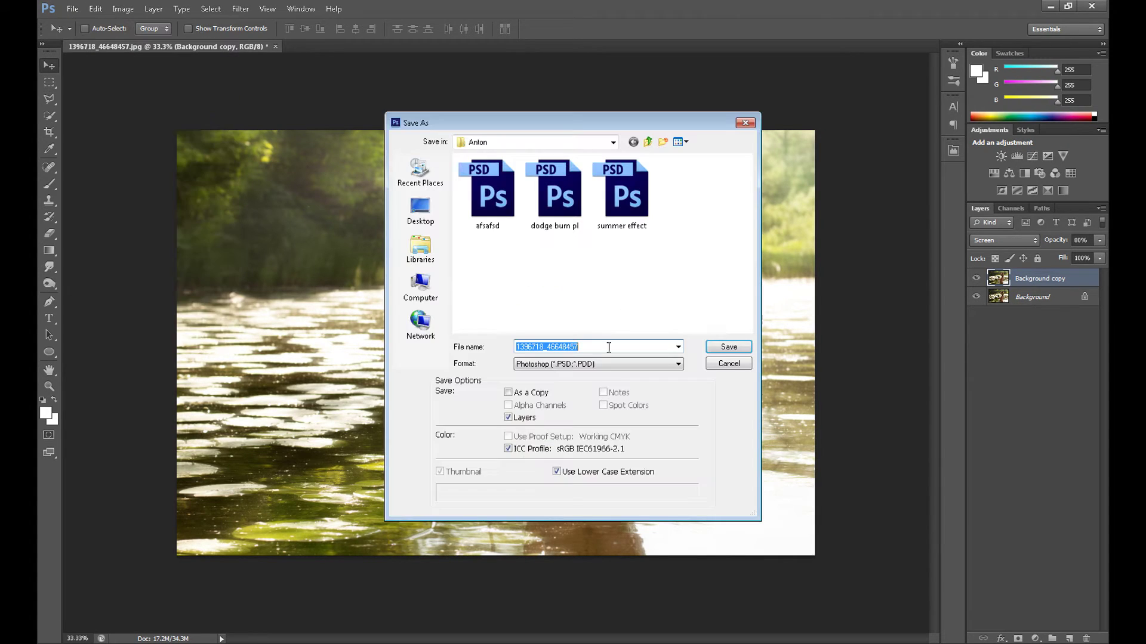
click(599, 366)
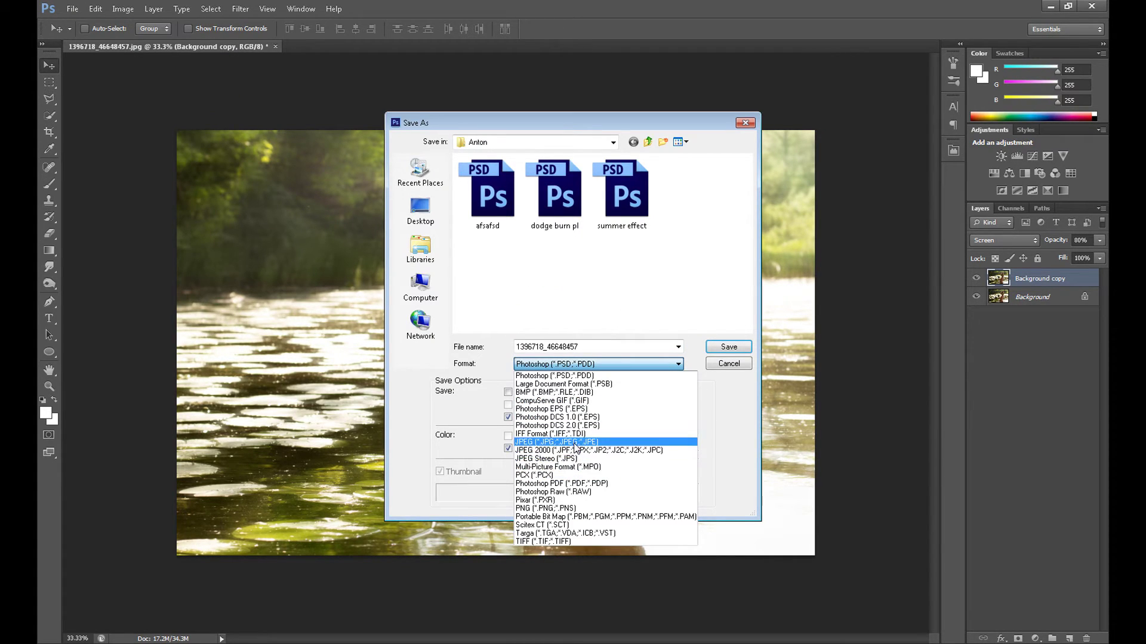
click(576, 446)
text(effect)
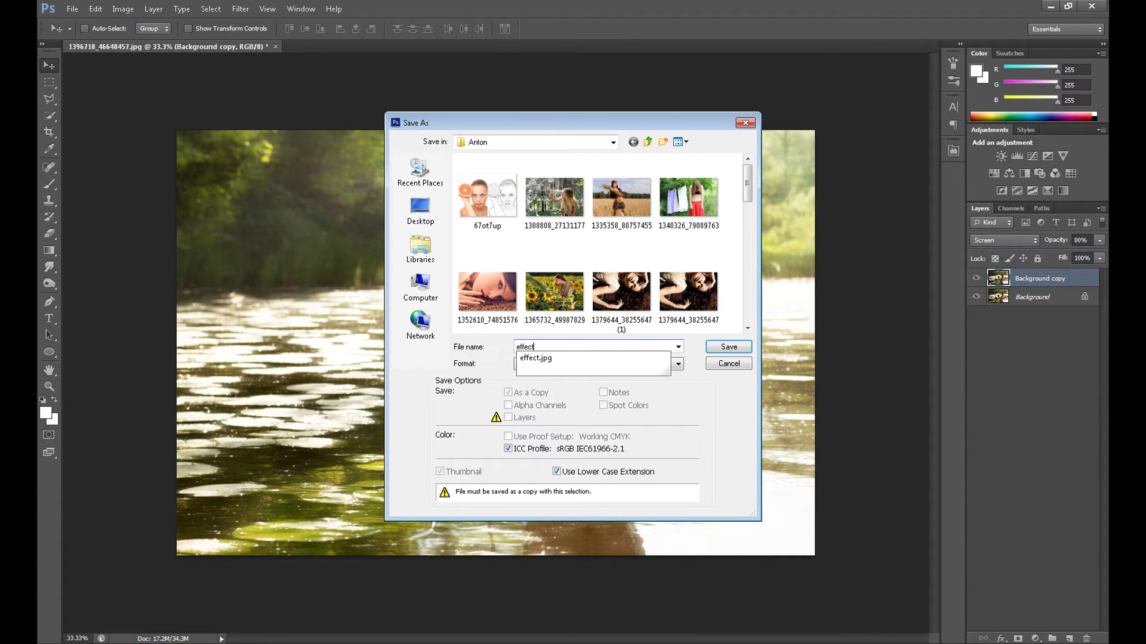
click(725, 348)
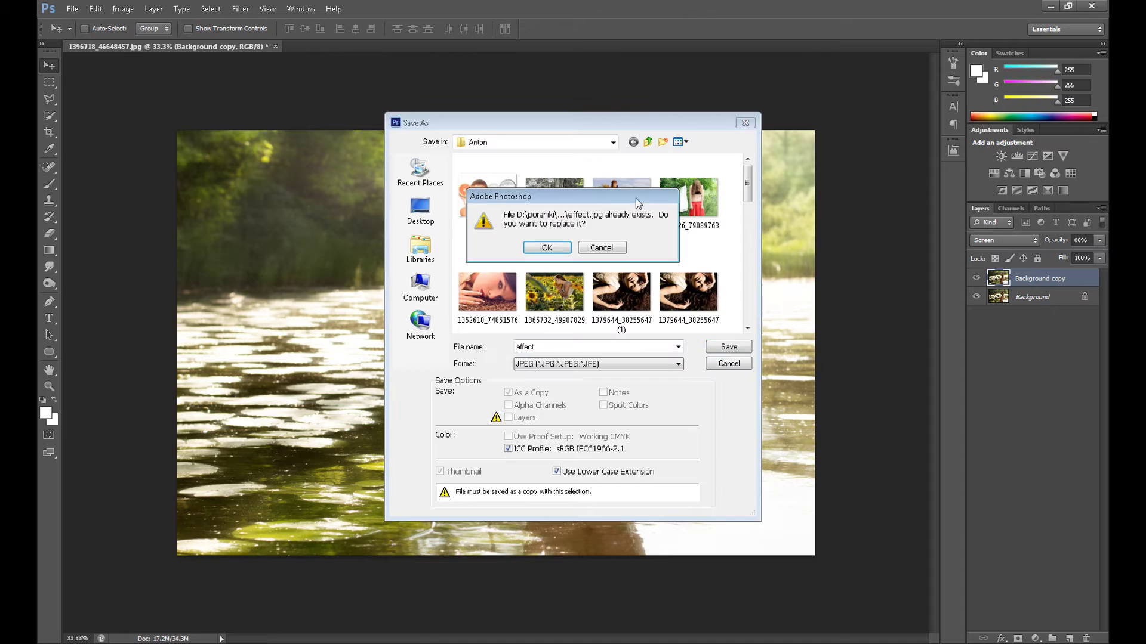
click(547, 248)
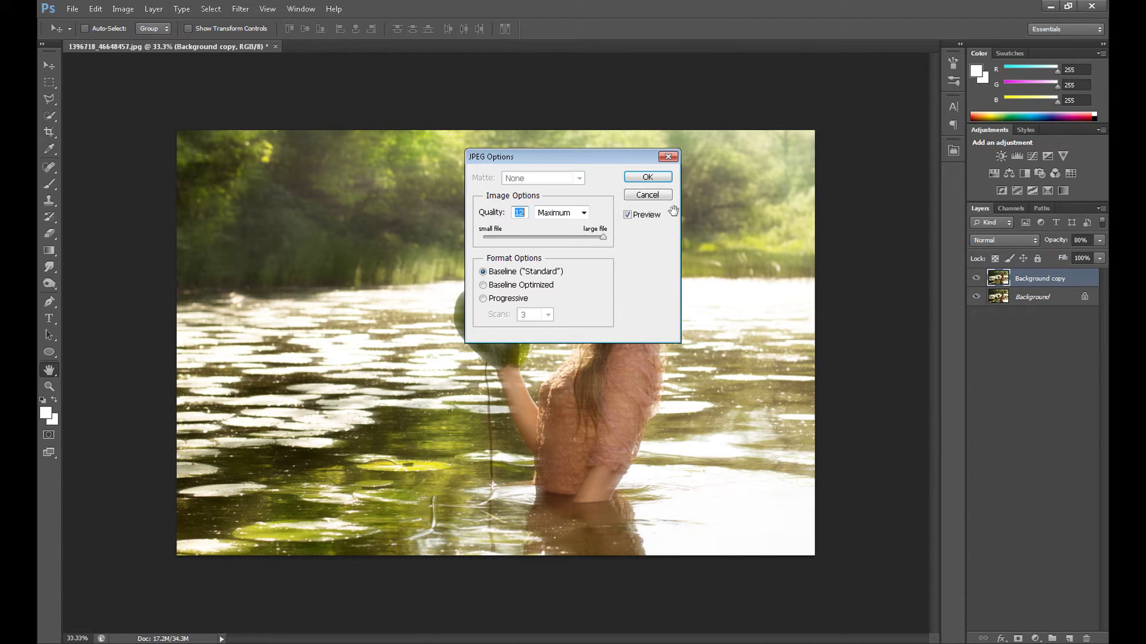
click(649, 177)
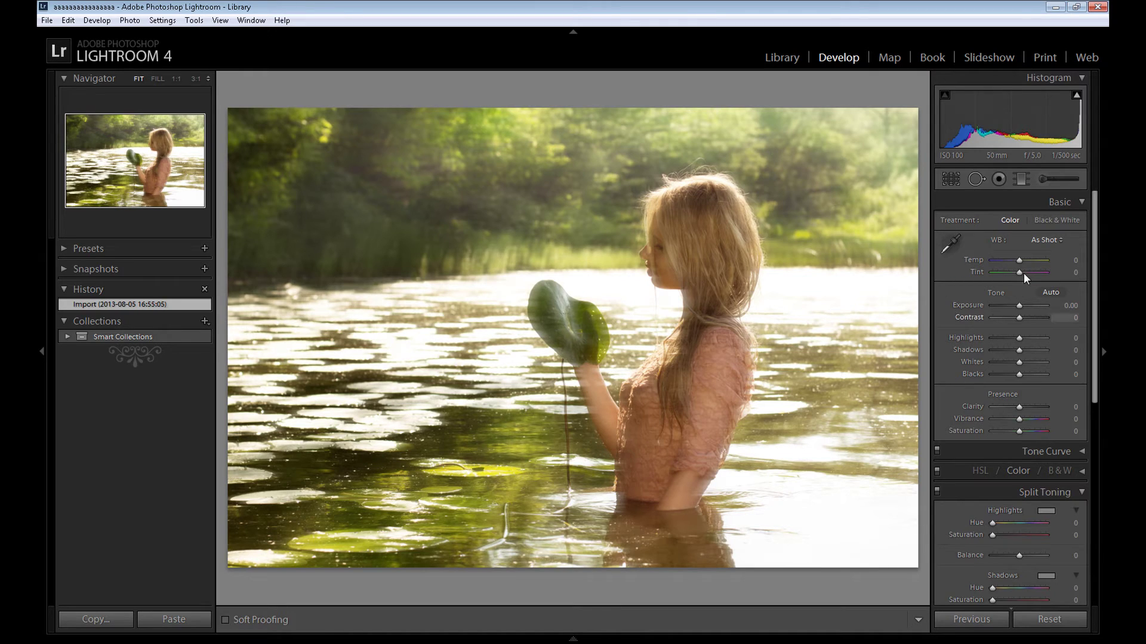
Collapse the Split Toning and Detail panels so the Basic panel shows
click(1077, 492)
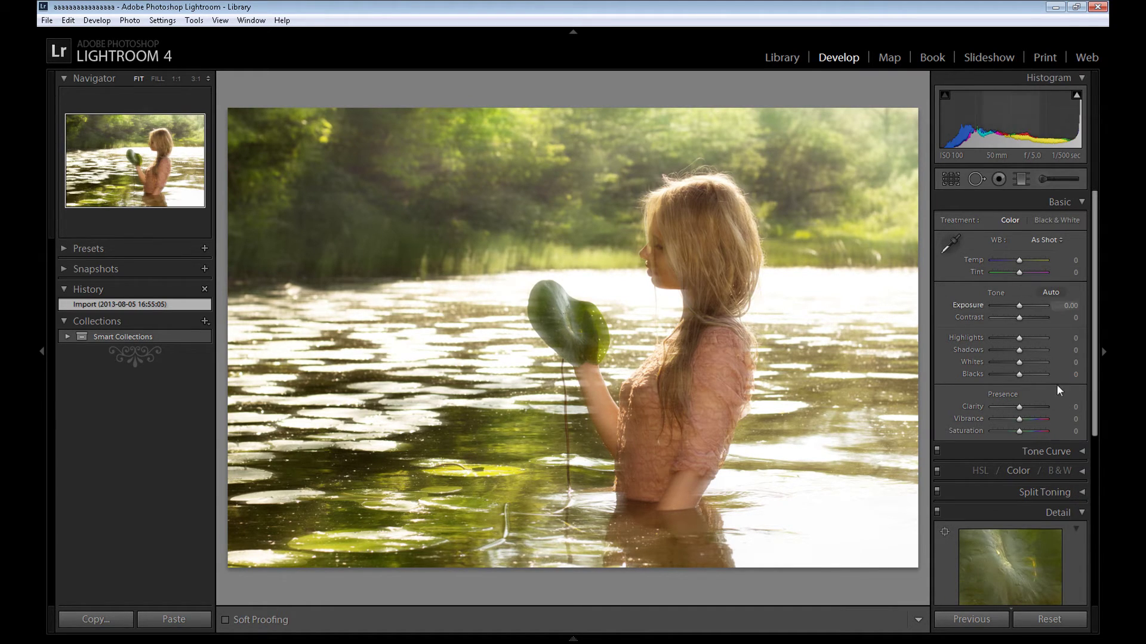
click(1078, 516)
In the Basic panel, set Temp +14, Contrast +26, Whites +19, Blacks +19, Clarity +10
click(1077, 515)
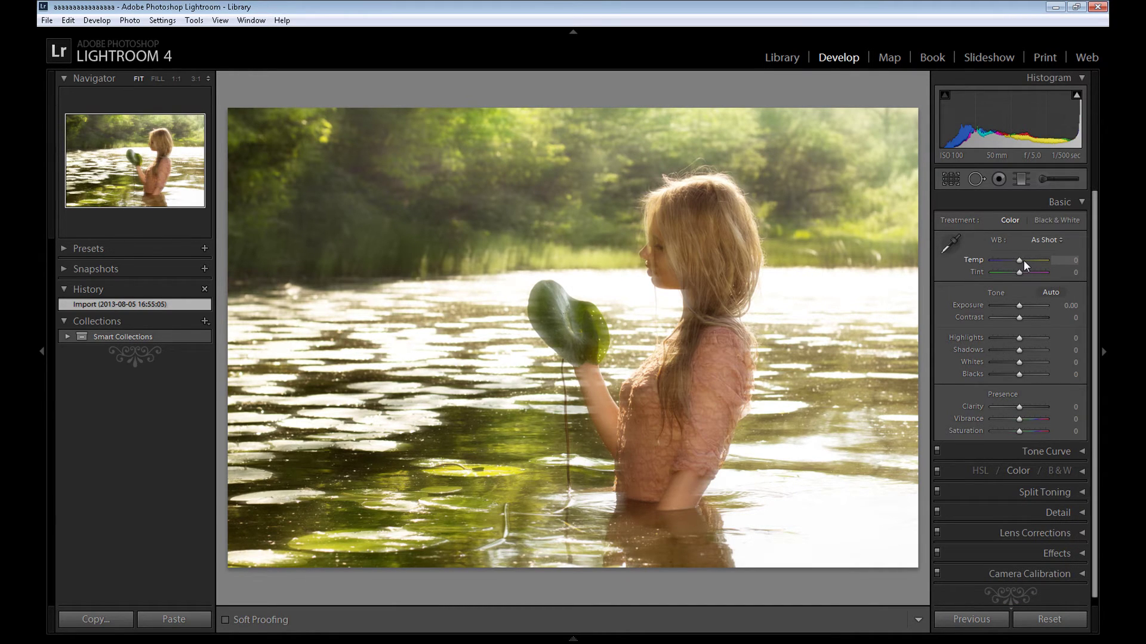
drag(1023, 260, 1023, 260)
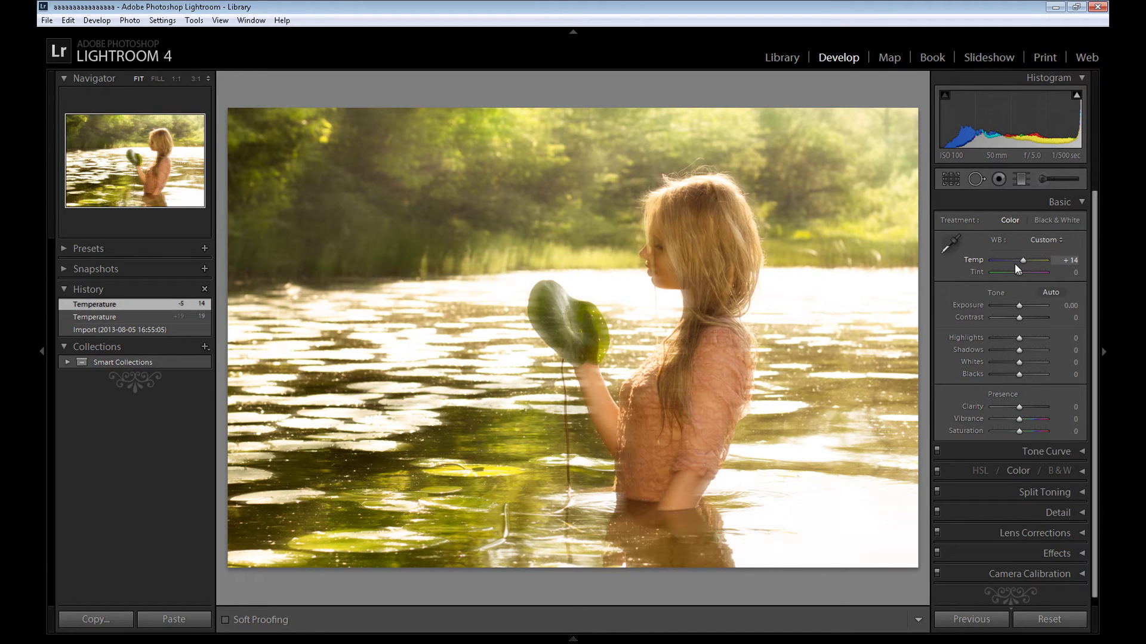
drag(1019, 317, 1026, 317)
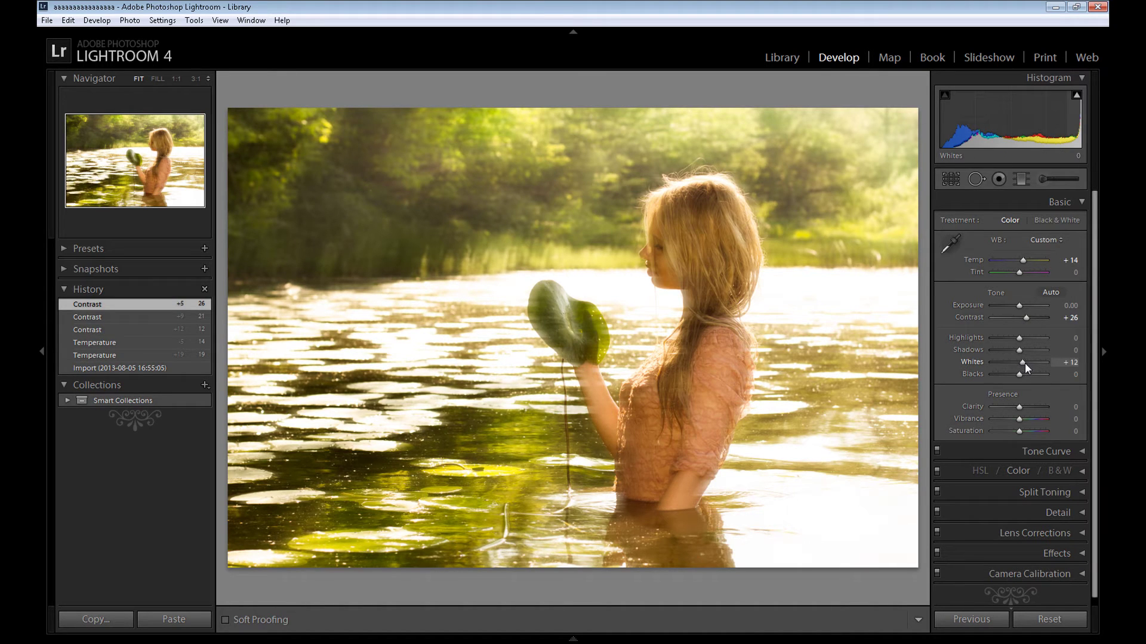
drag(1025, 363, 1026, 374)
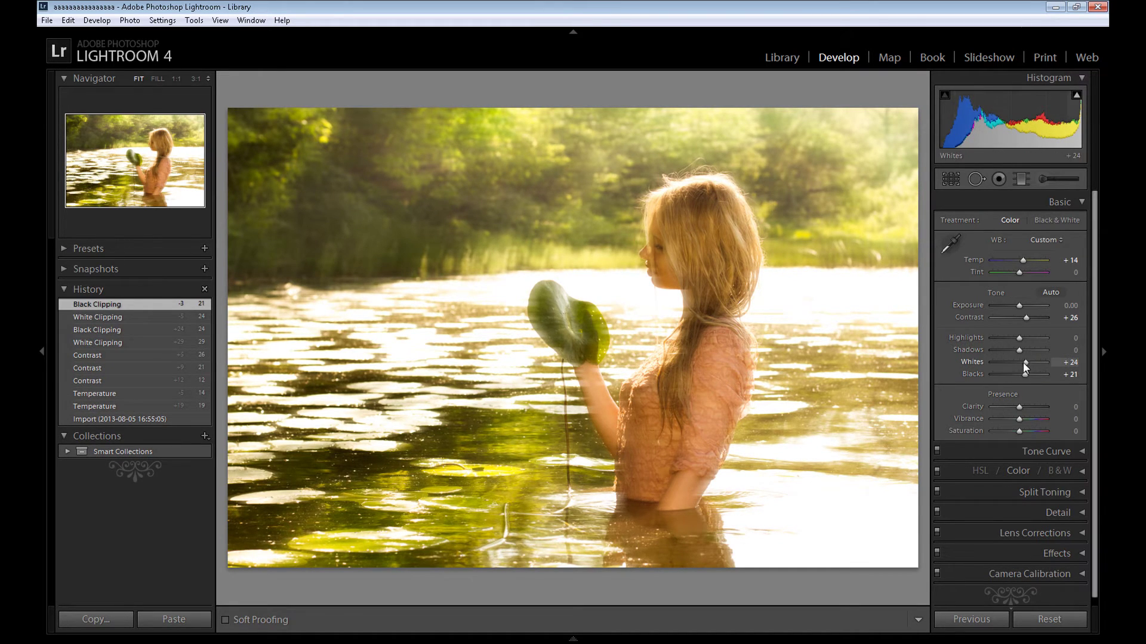
drag(1024, 362, 1023, 369)
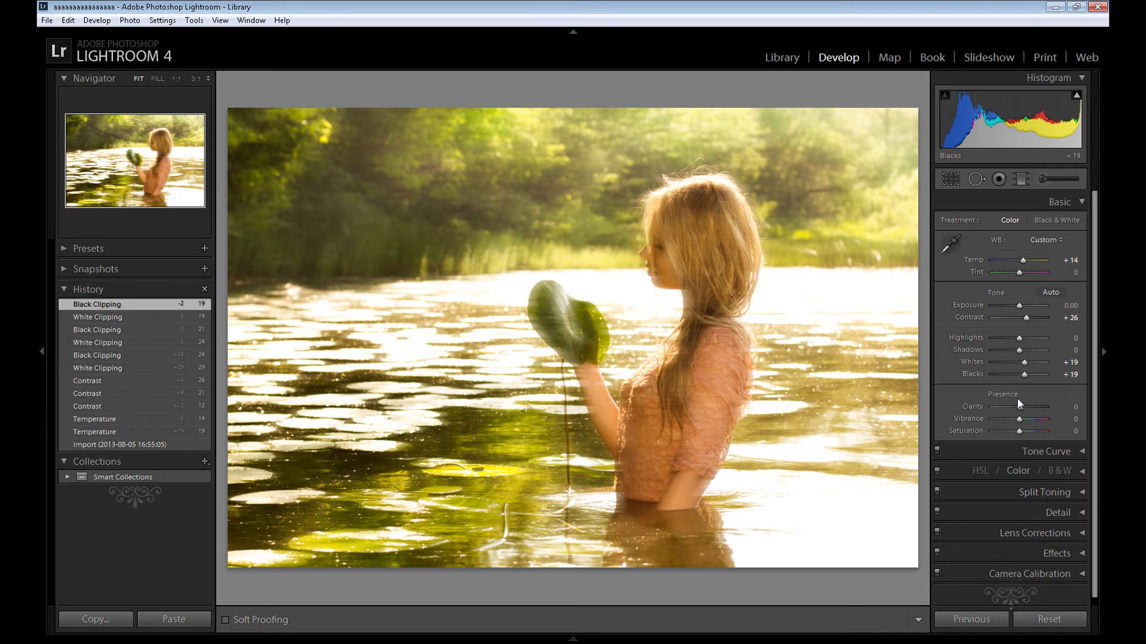
drag(1019, 407, 1022, 407)
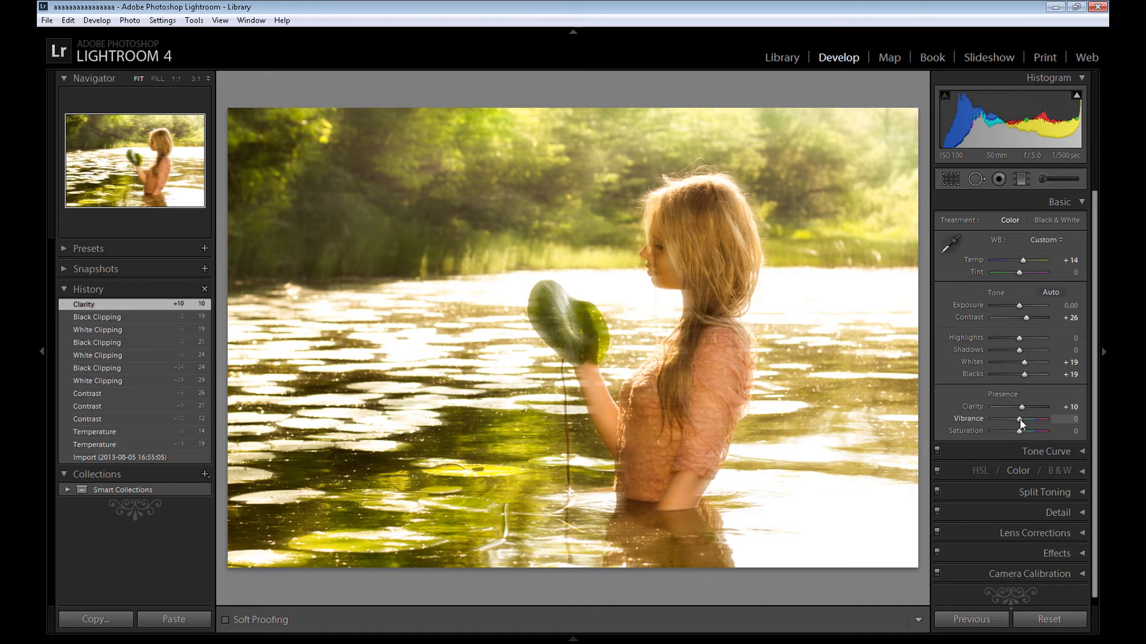
Raise Vibrance to +10 and collapse the Basic panel
drag(1020, 421, 1022, 418)
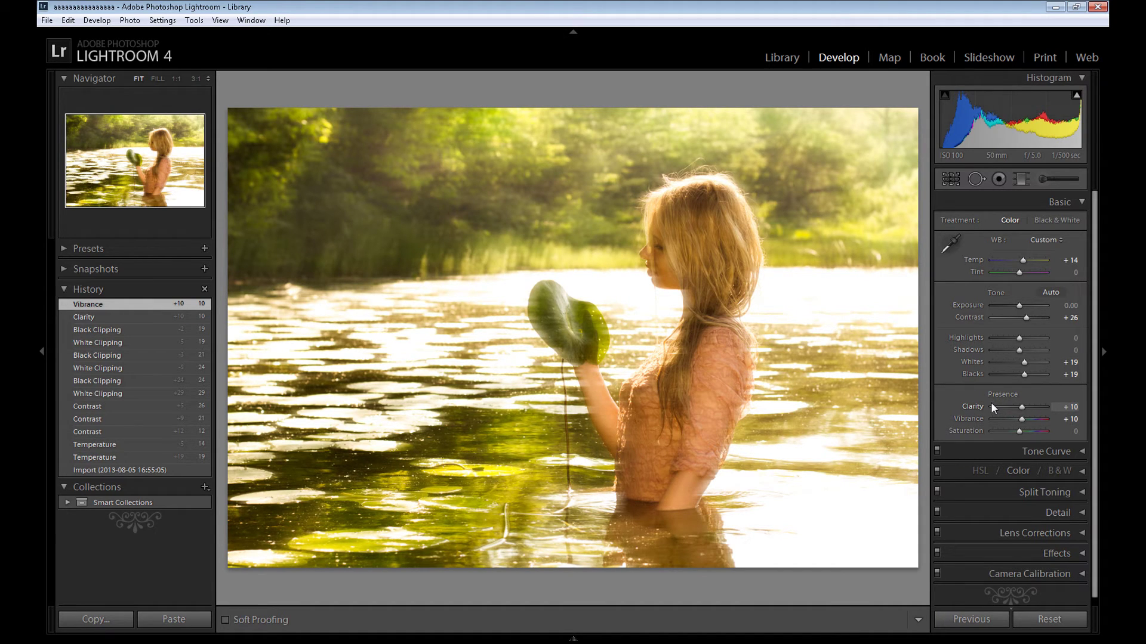
click(1077, 202)
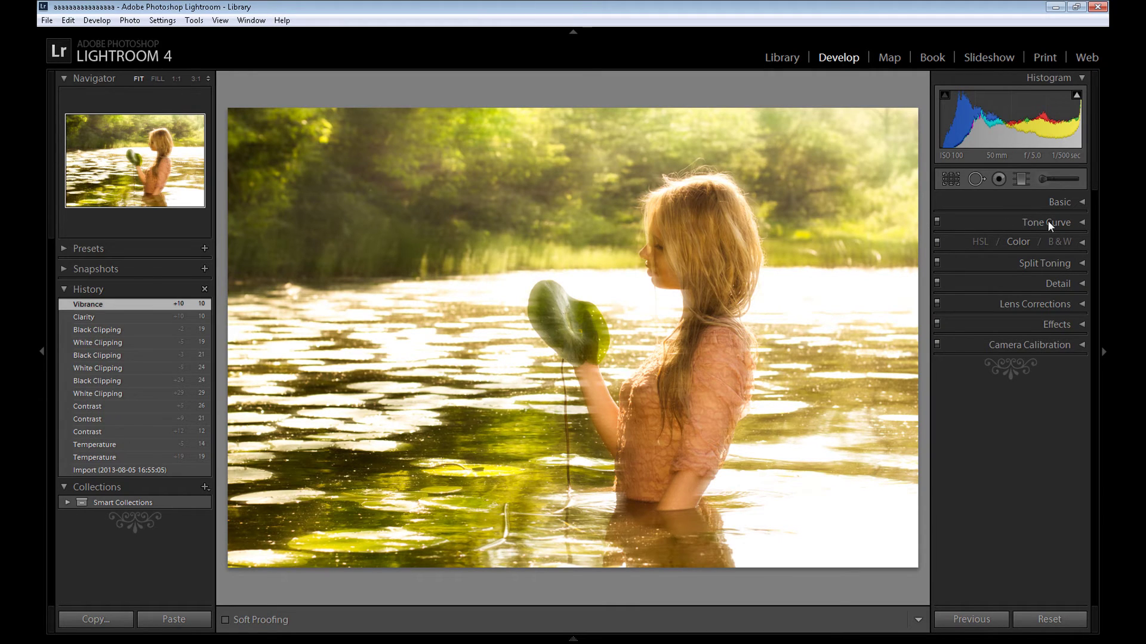
Expand Split Toning and pick a yellow tint for the highlights
click(1081, 263)
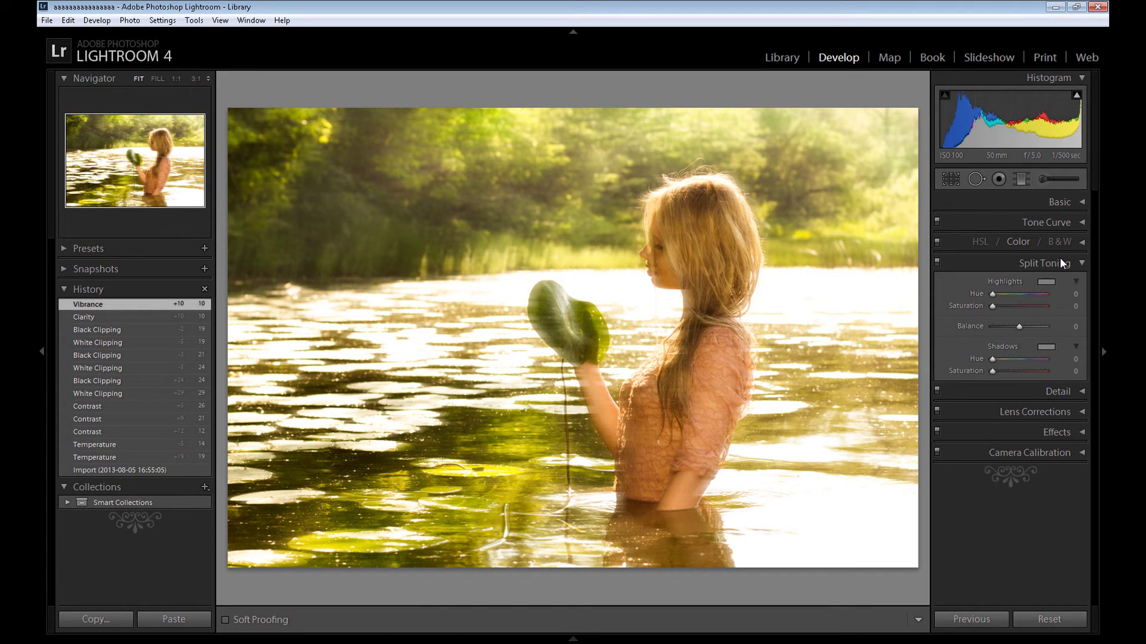
click(1046, 281)
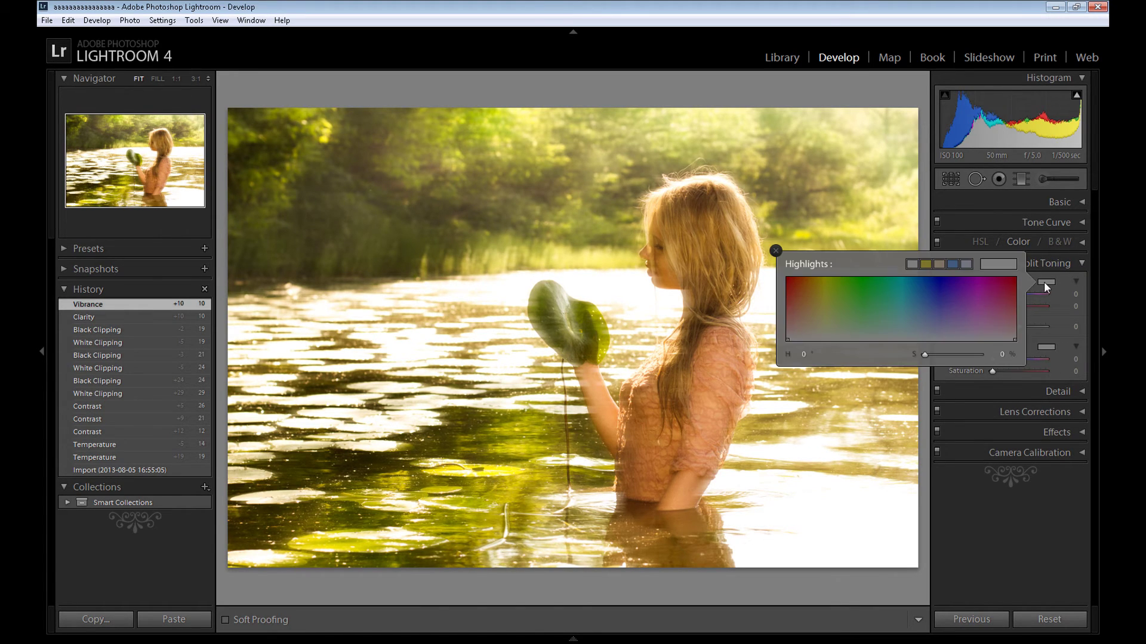
drag(854, 292, 816, 323)
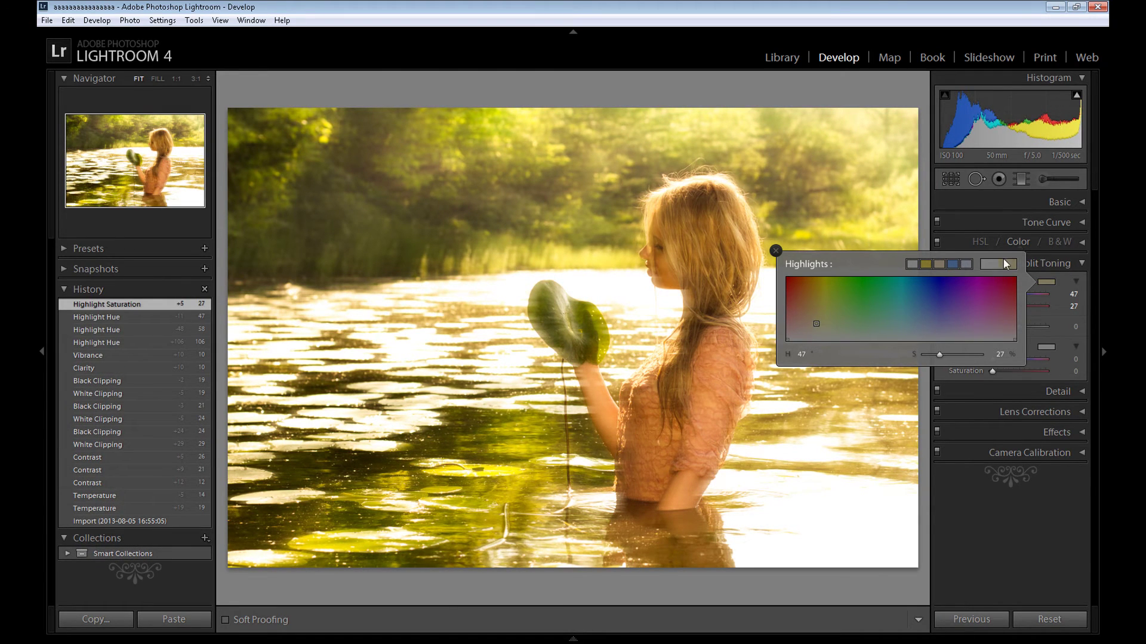
Lower the white balance Temp from +14 to +5
click(1079, 203)
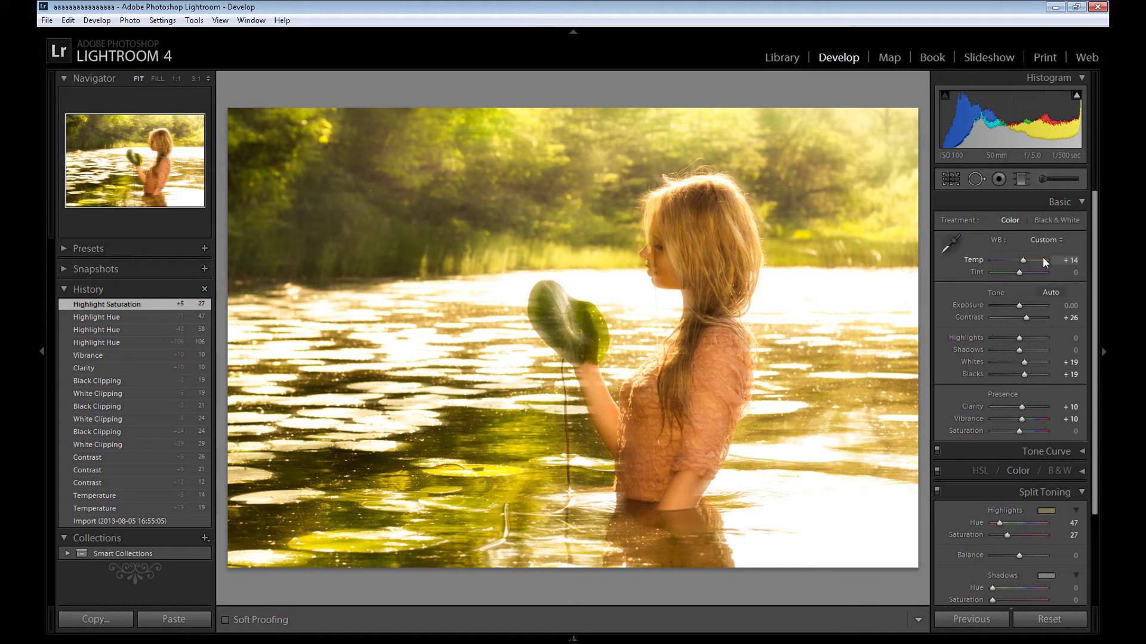
drag(1021, 259, 1018, 259)
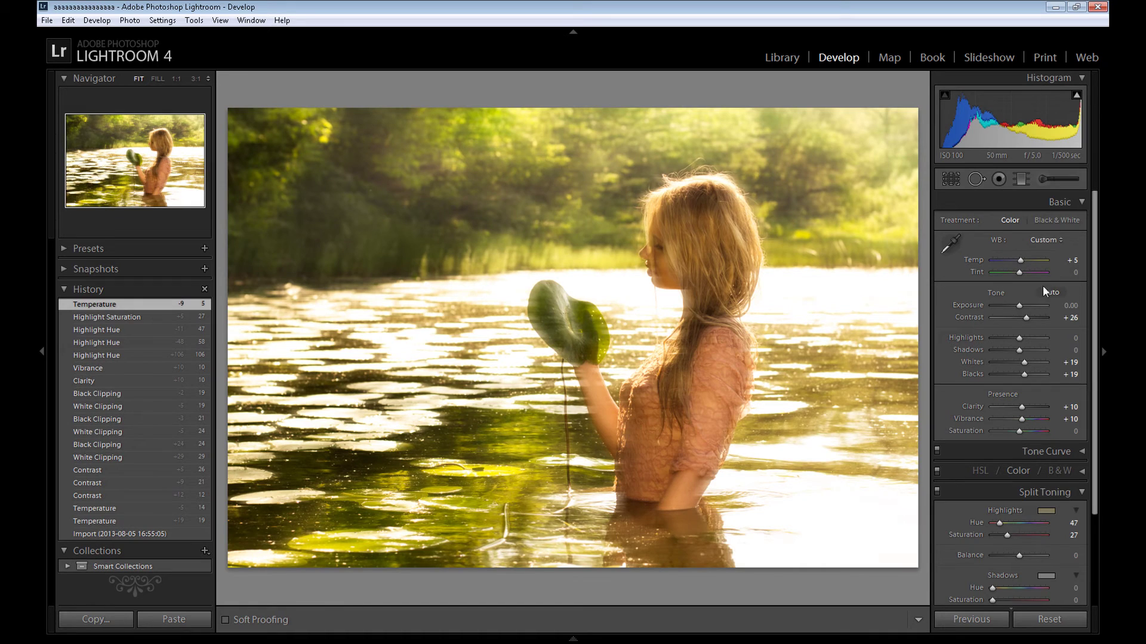
click(1077, 202)
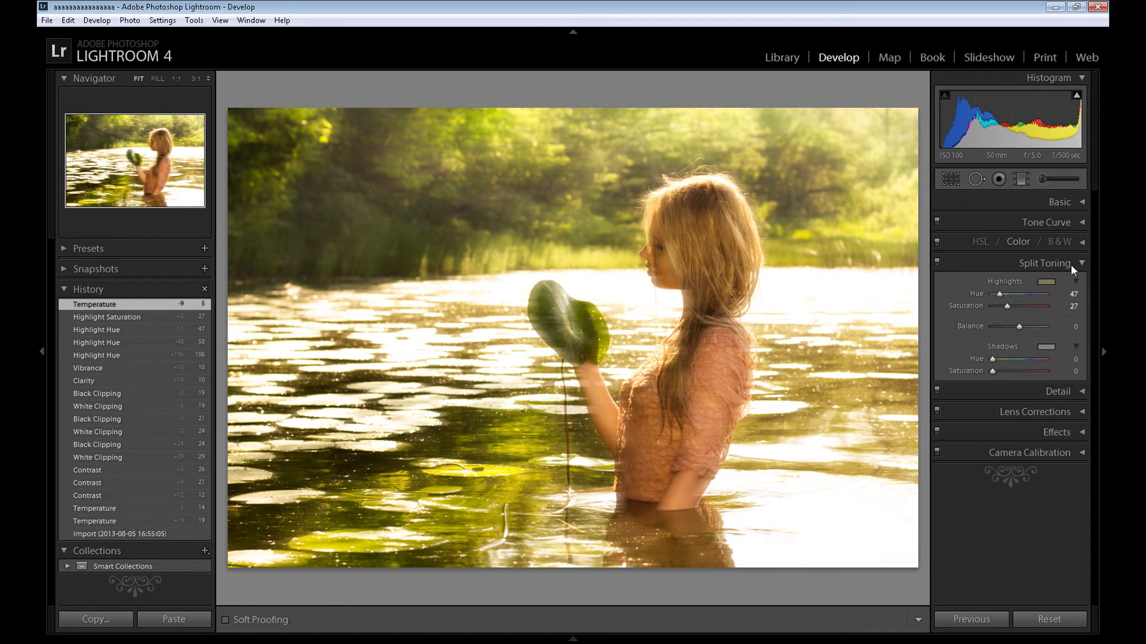
Refine the highlight tint to hue 53, saturation 39
click(1048, 281)
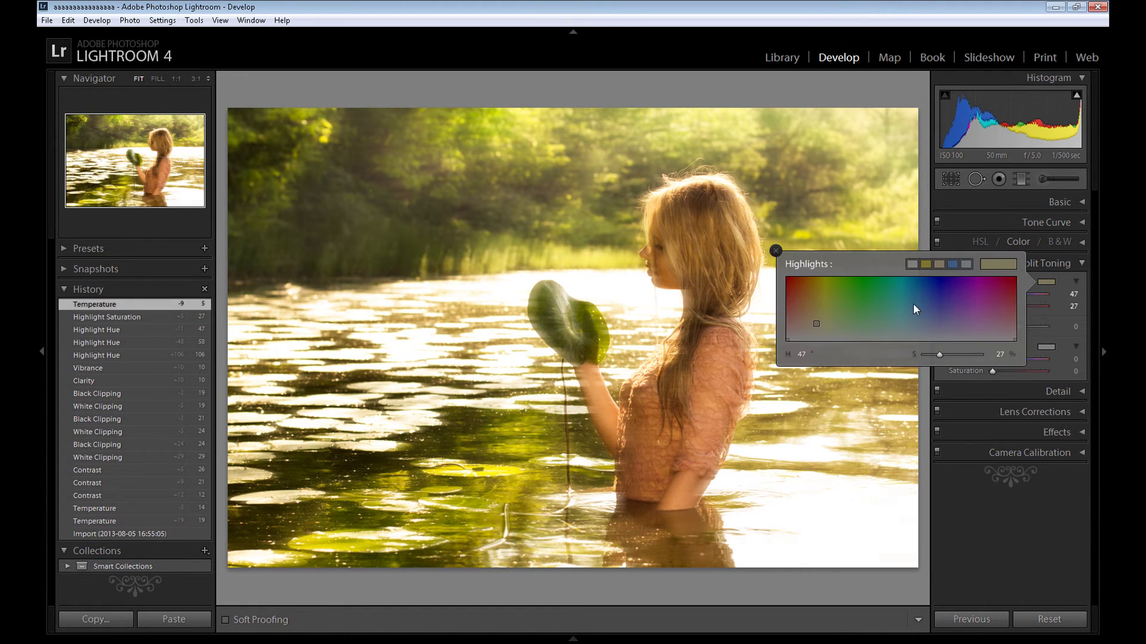
click(818, 321)
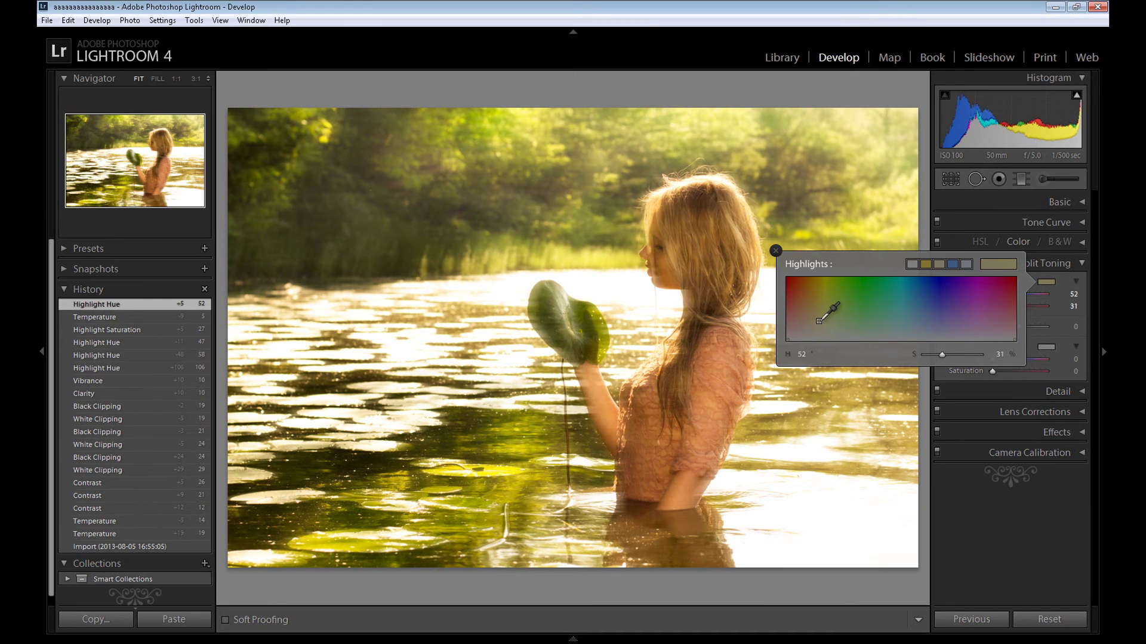
click(820, 317)
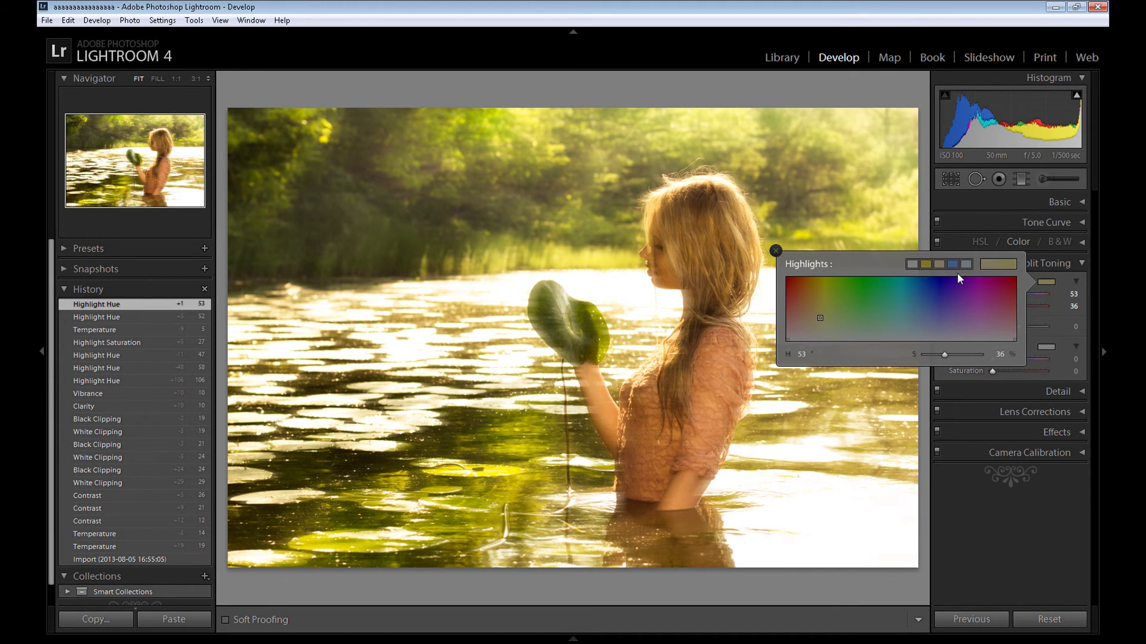
click(820, 316)
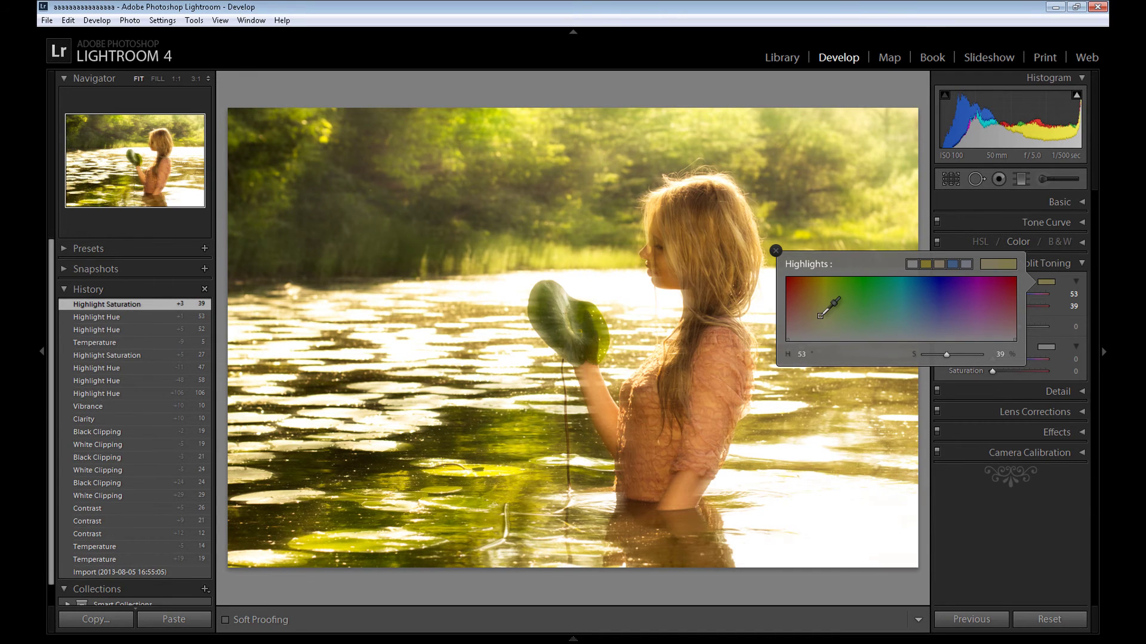
Tint the shadows a faint cool colour at hue 165, saturation 9
click(1045, 346)
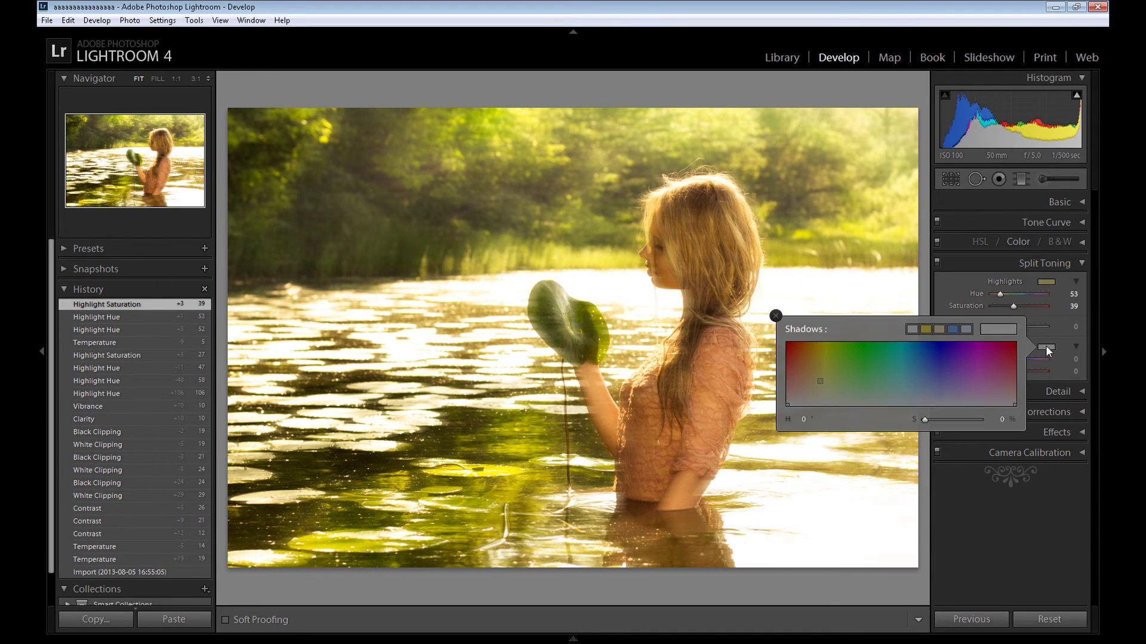
click(893, 398)
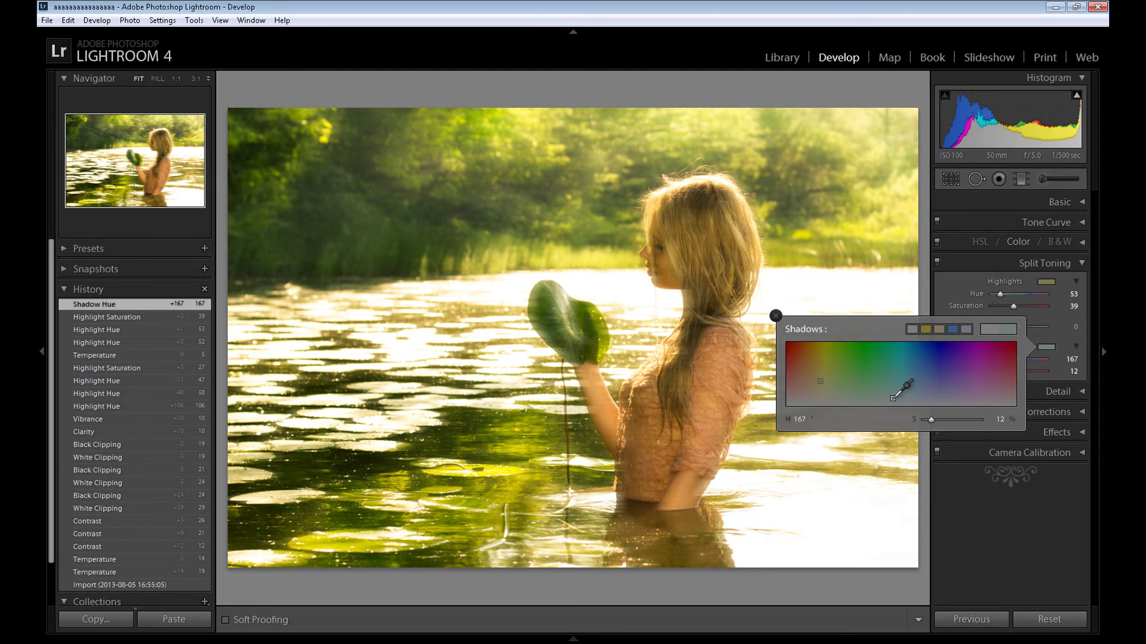
click(897, 397)
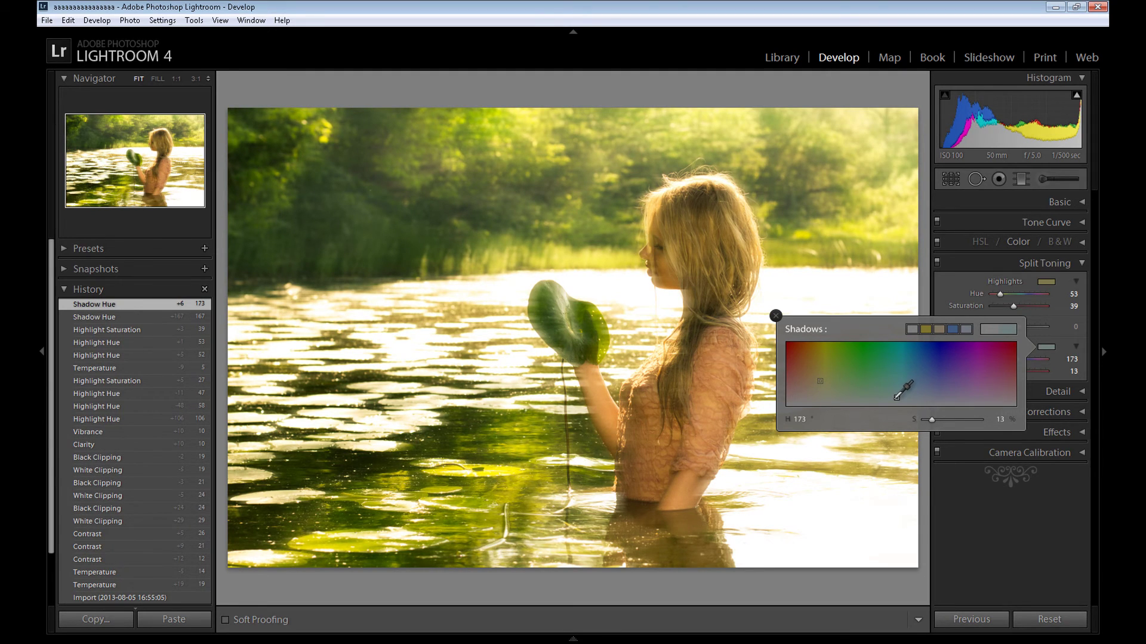
click(889, 400)
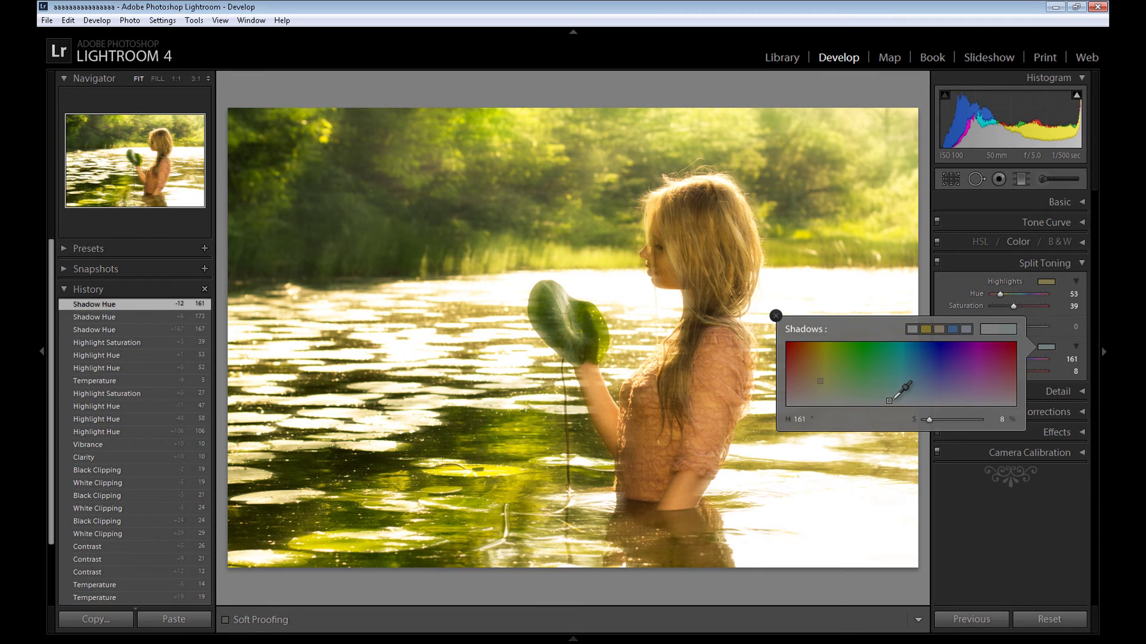
click(891, 400)
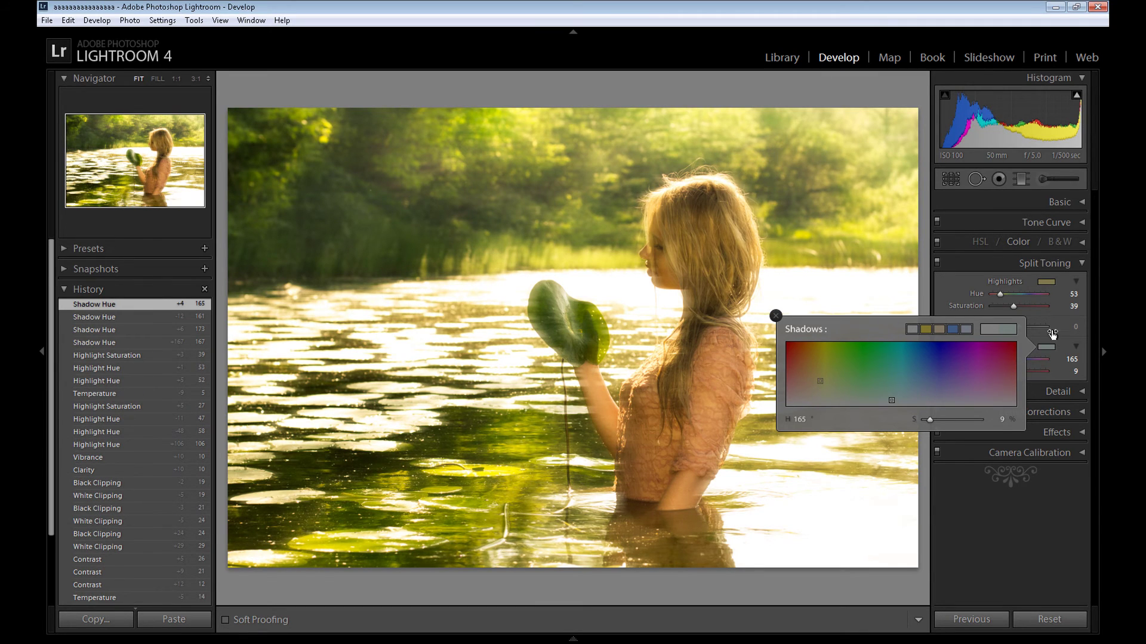
click(1056, 328)
Shift the split-toning Balance toward the highlights, to +29
click(935, 346)
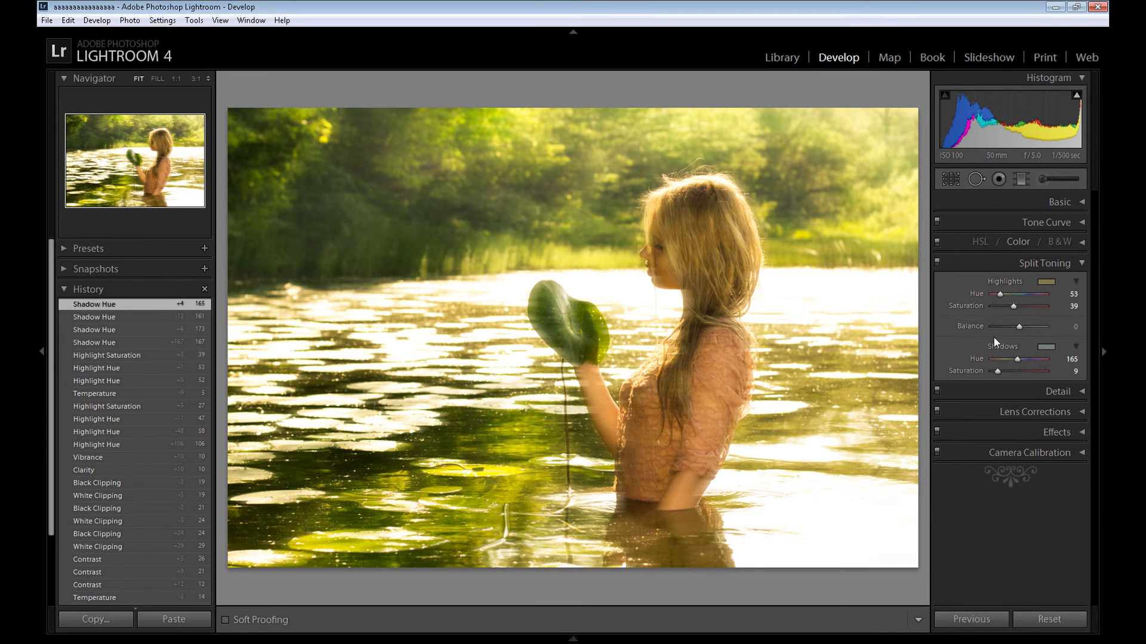
click(1026, 328)
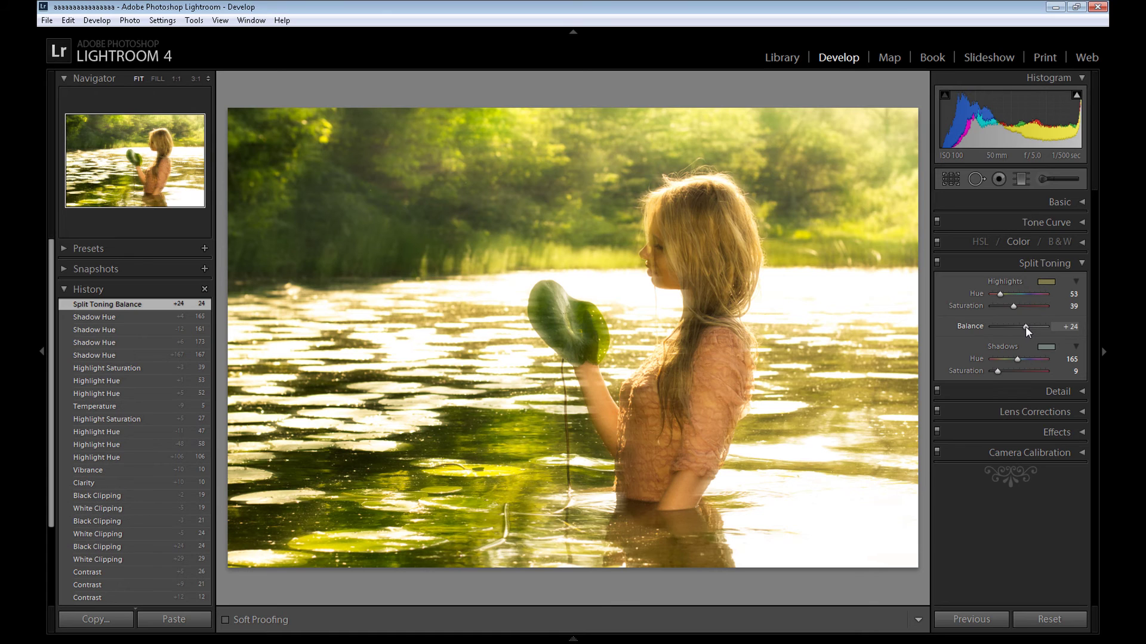
click(1028, 327)
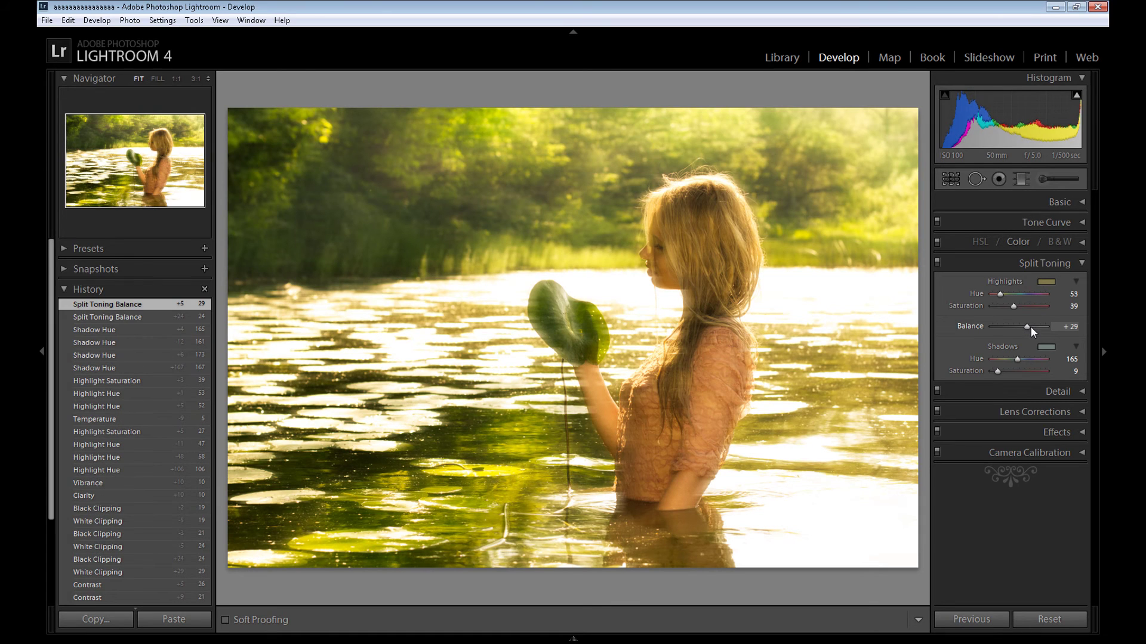
Ease the split-toning Balance to +19 and set Sharpening Amount to 39
click(1026, 328)
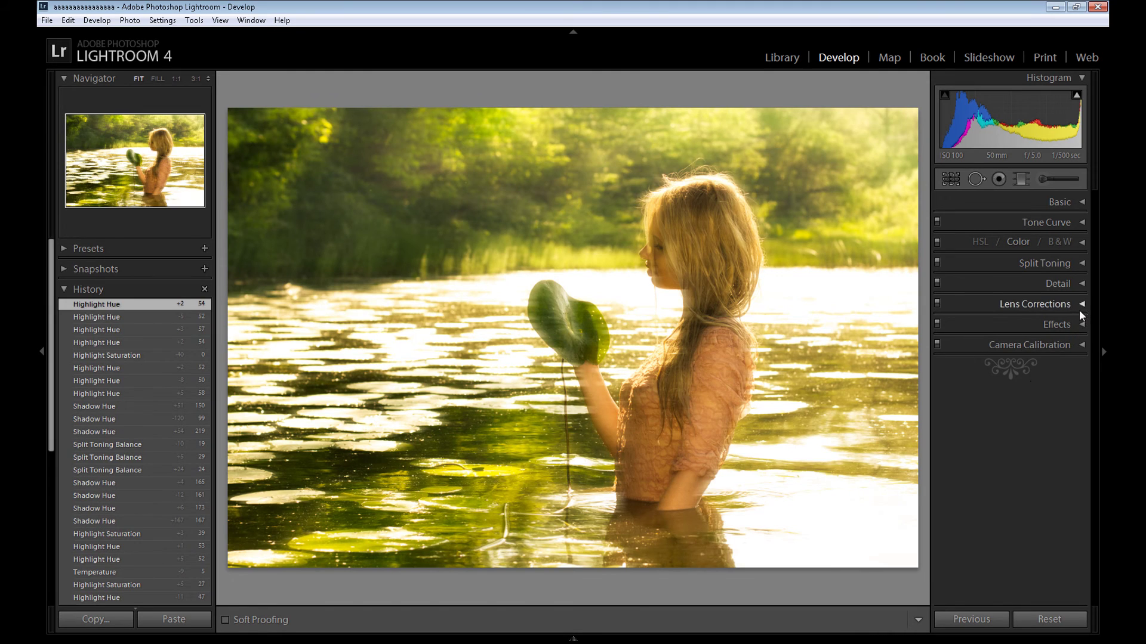
click(1078, 285)
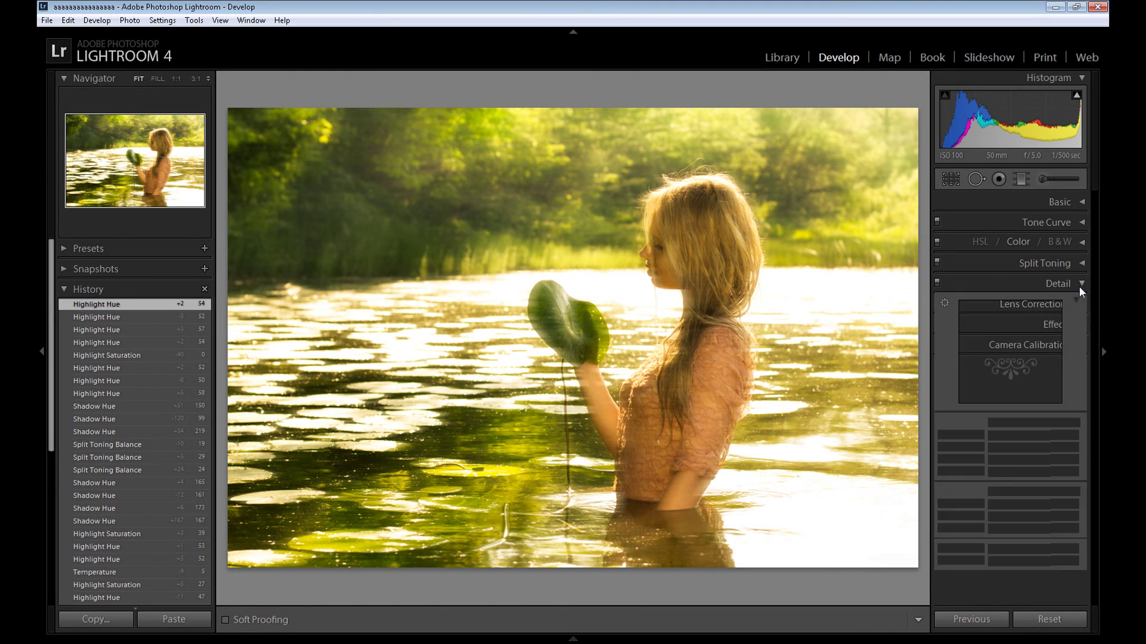
drag(1000, 435, 1006, 435)
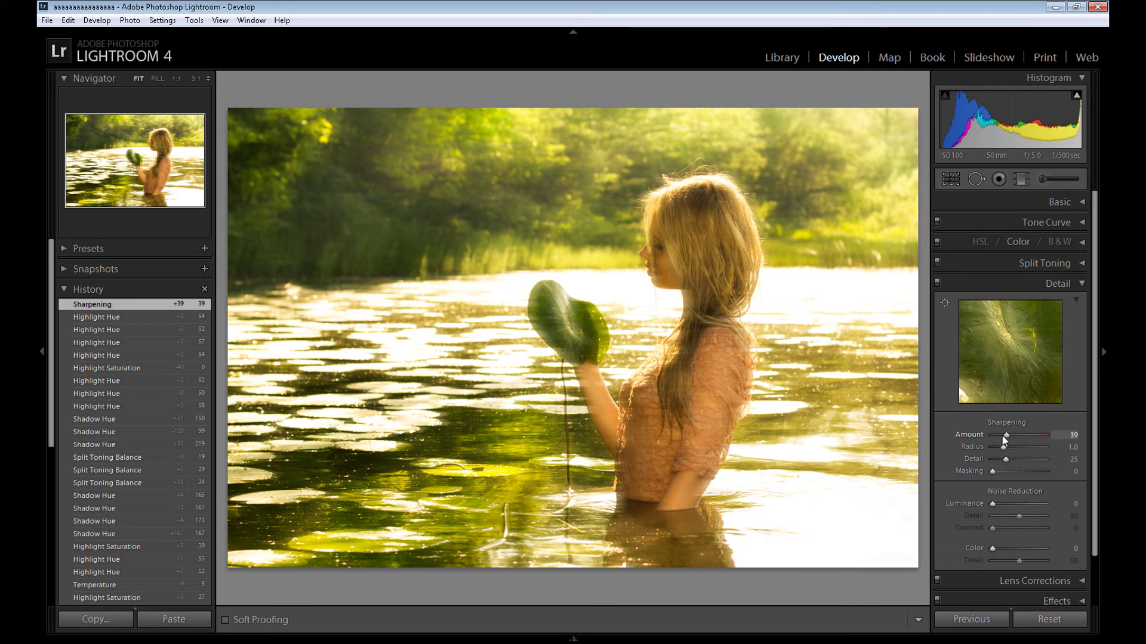
click(1078, 283)
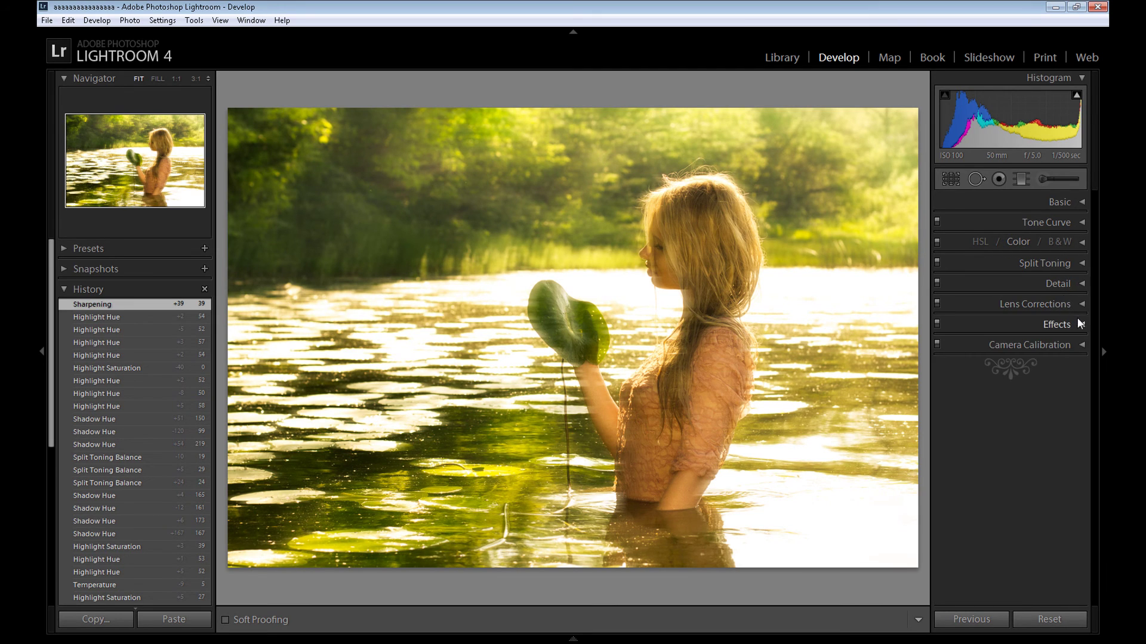
Try a -48 post-crop vignette, then set its Amount back to 0
click(1079, 324)
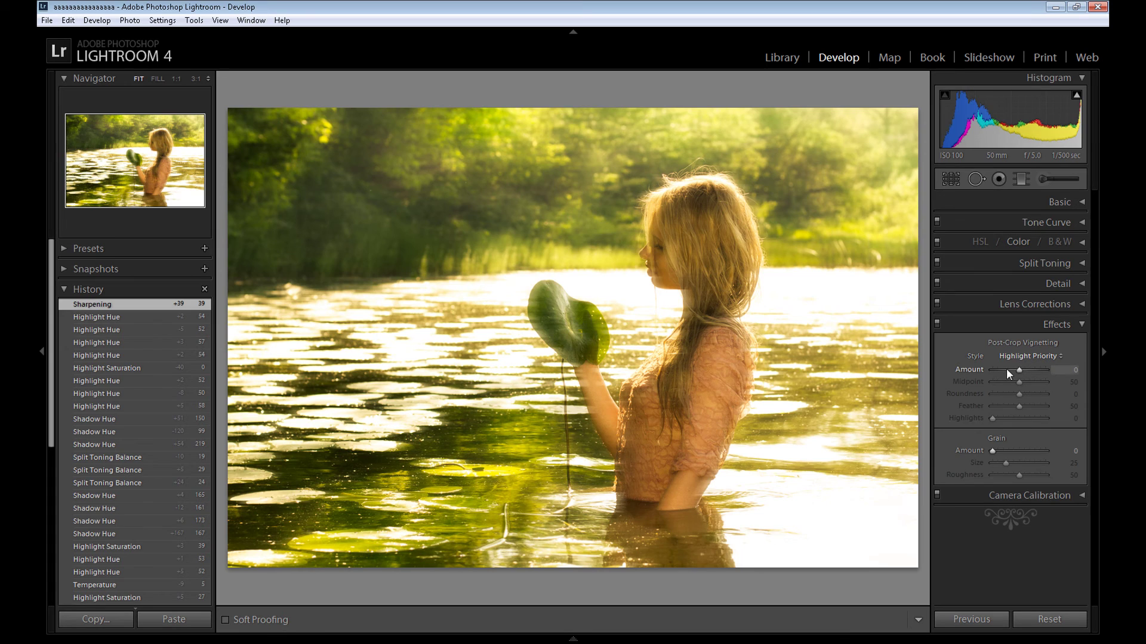
click(1006, 370)
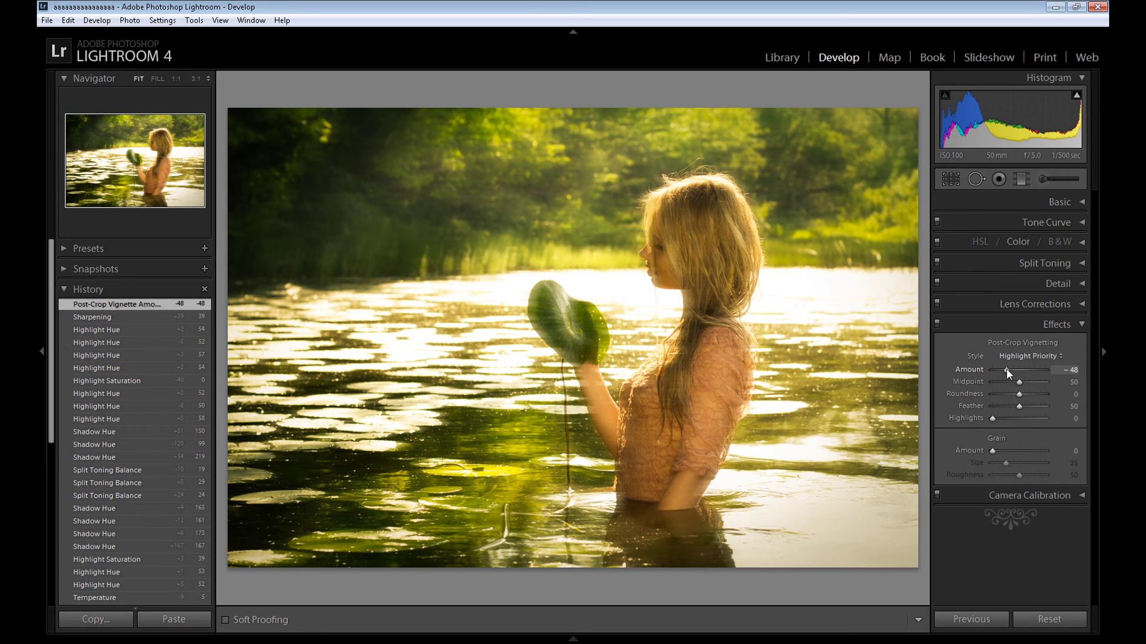
click(1072, 370)
drag(1074, 370, 1053, 370)
text(0)
key(Return)
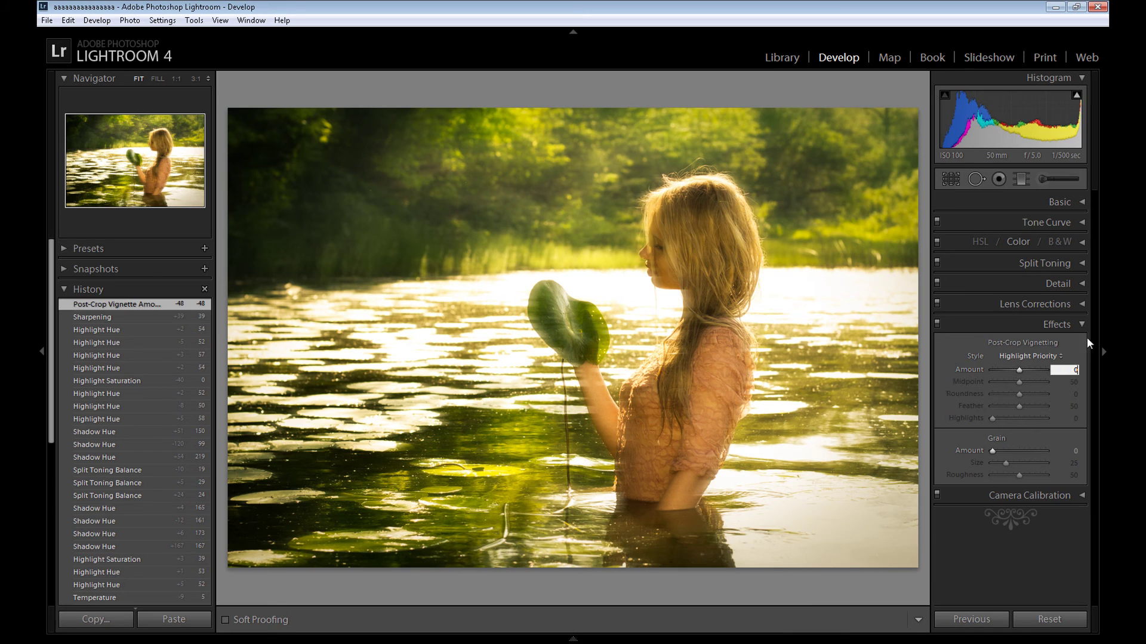
click(1062, 325)
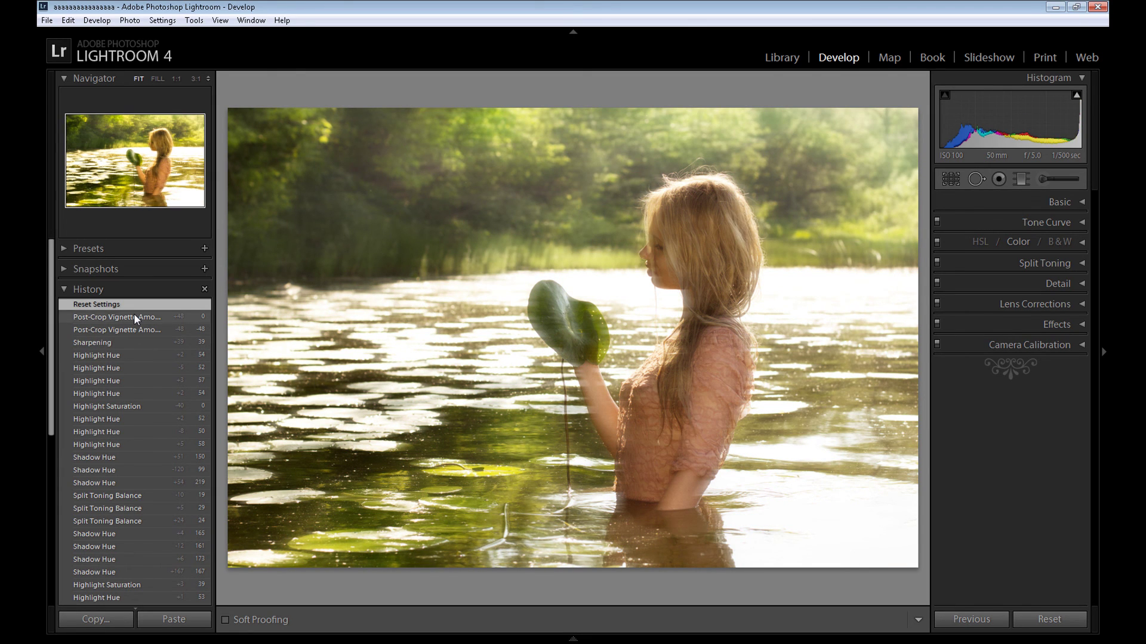
click(134, 316)
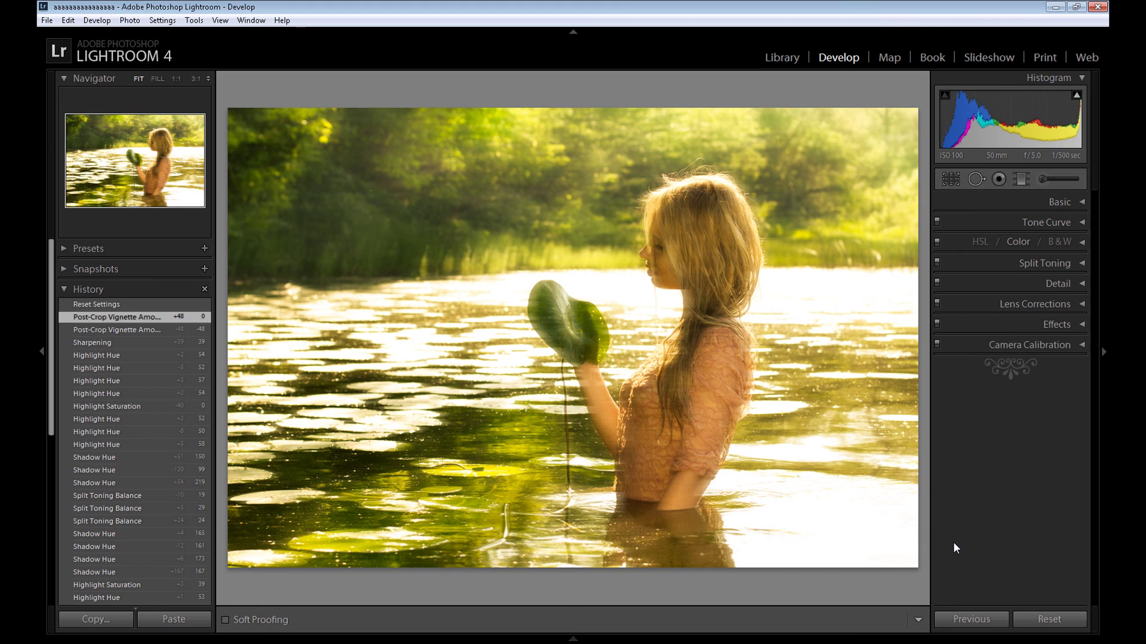